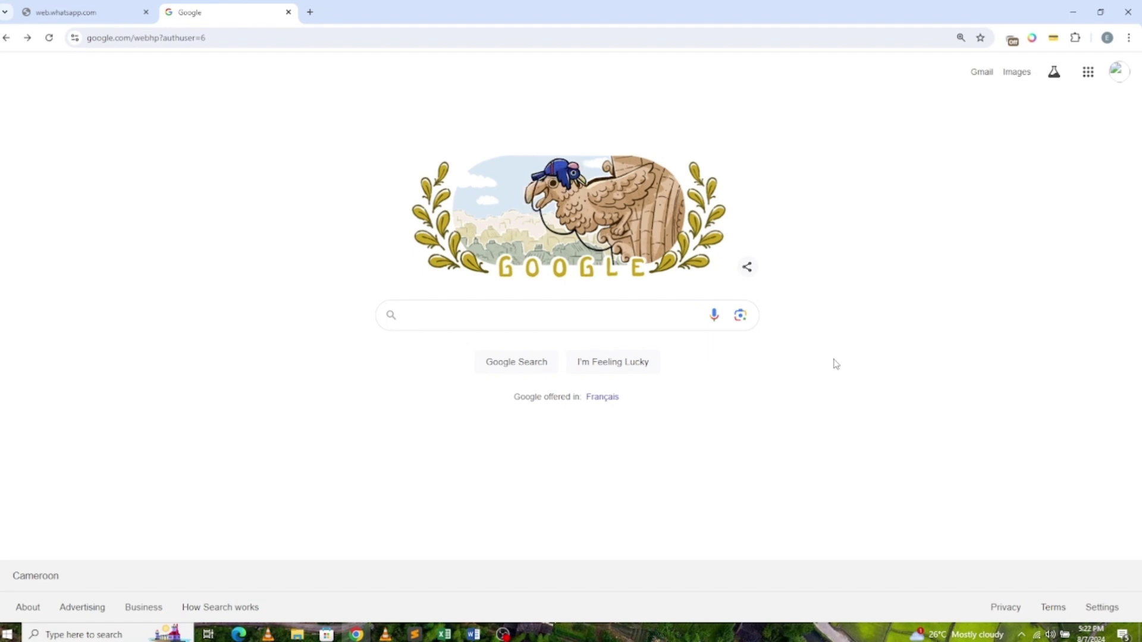
Reload google.com in Chrome under the newly signed-in Google account.
key(ctrl+l)
key(BackSpace)
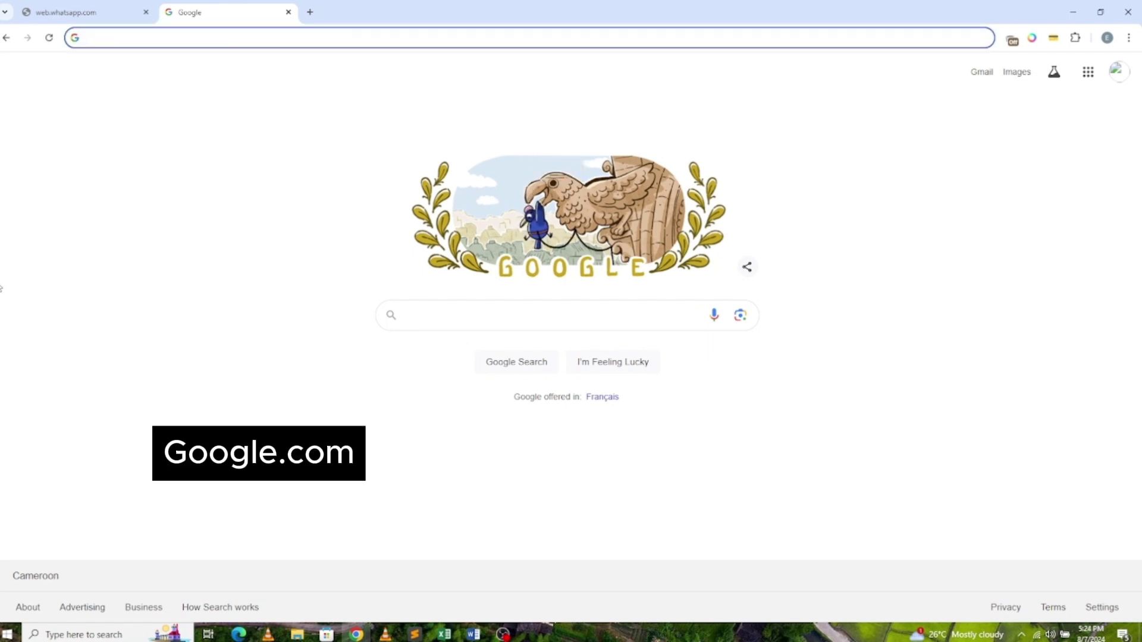
text(google.com)
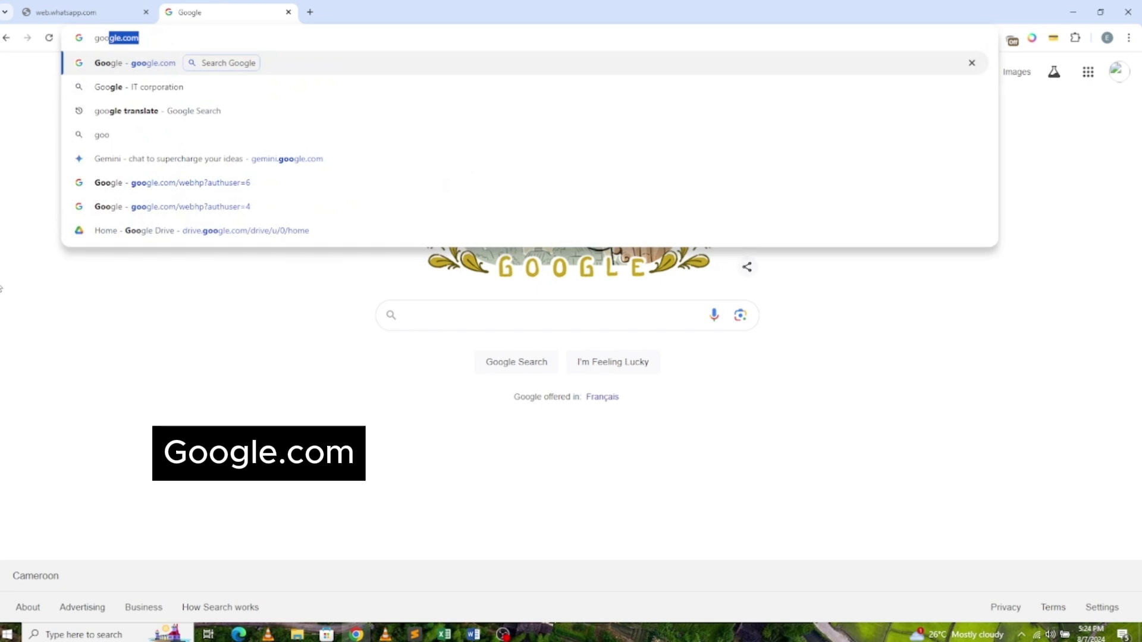
key(Return)
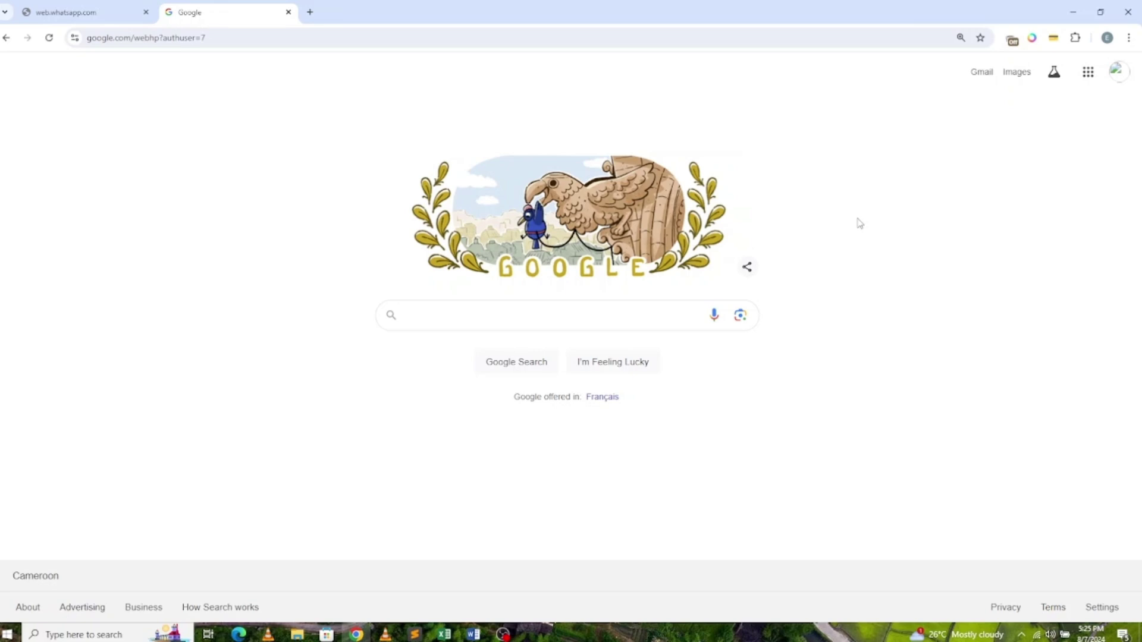
Open Google Contacts from the Google apps menu to see the empty contact list.
click(1088, 73)
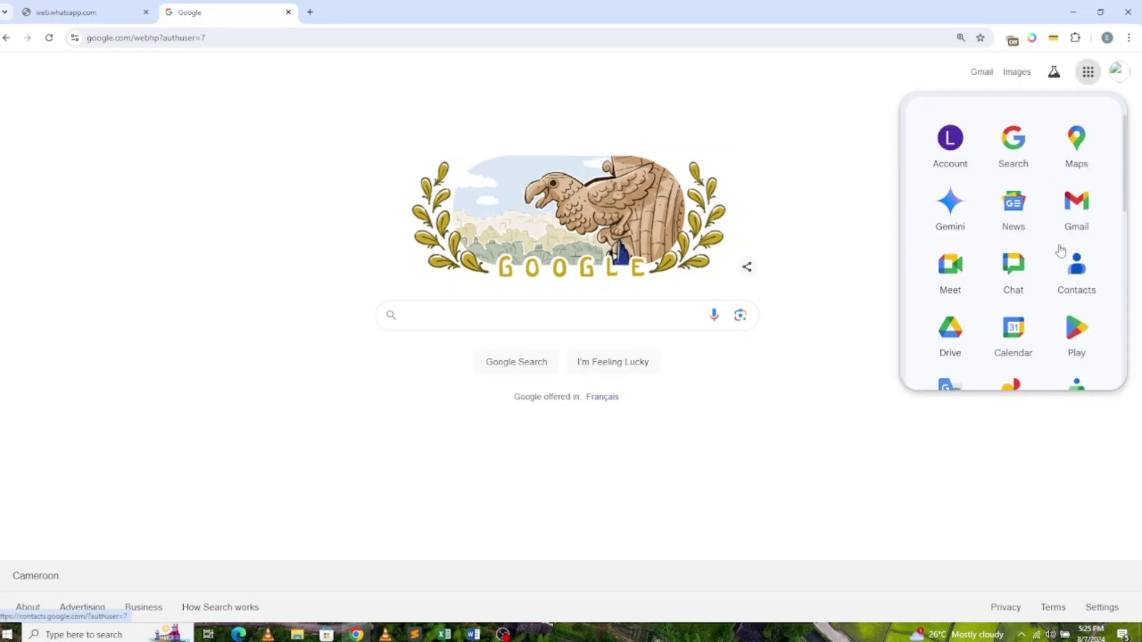
click(1075, 274)
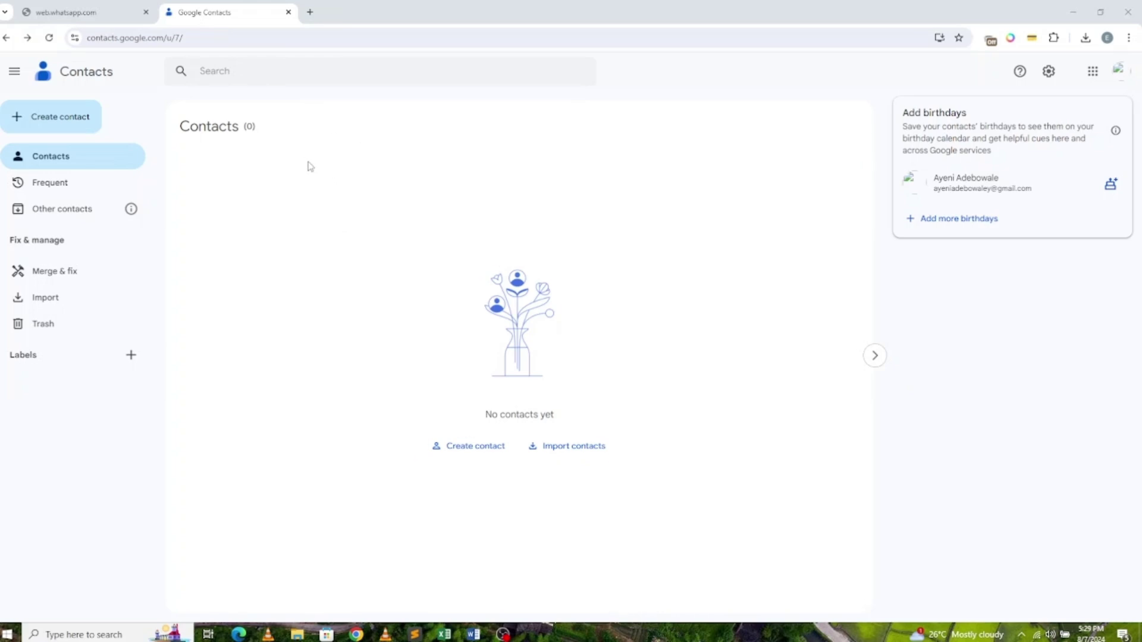
click(56, 121)
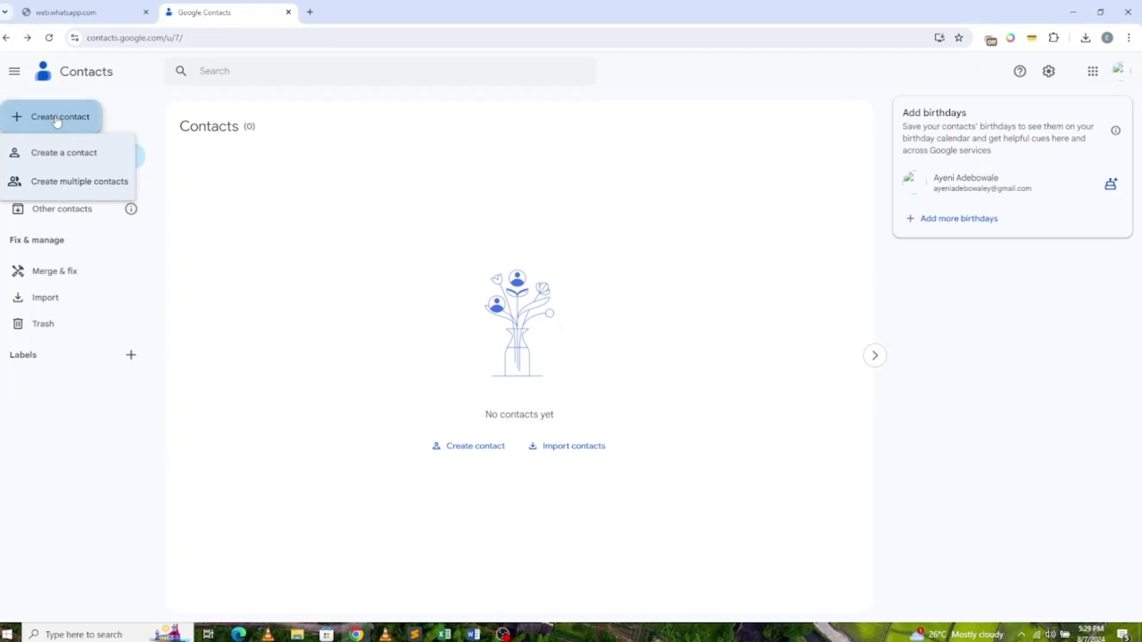
click(77, 154)
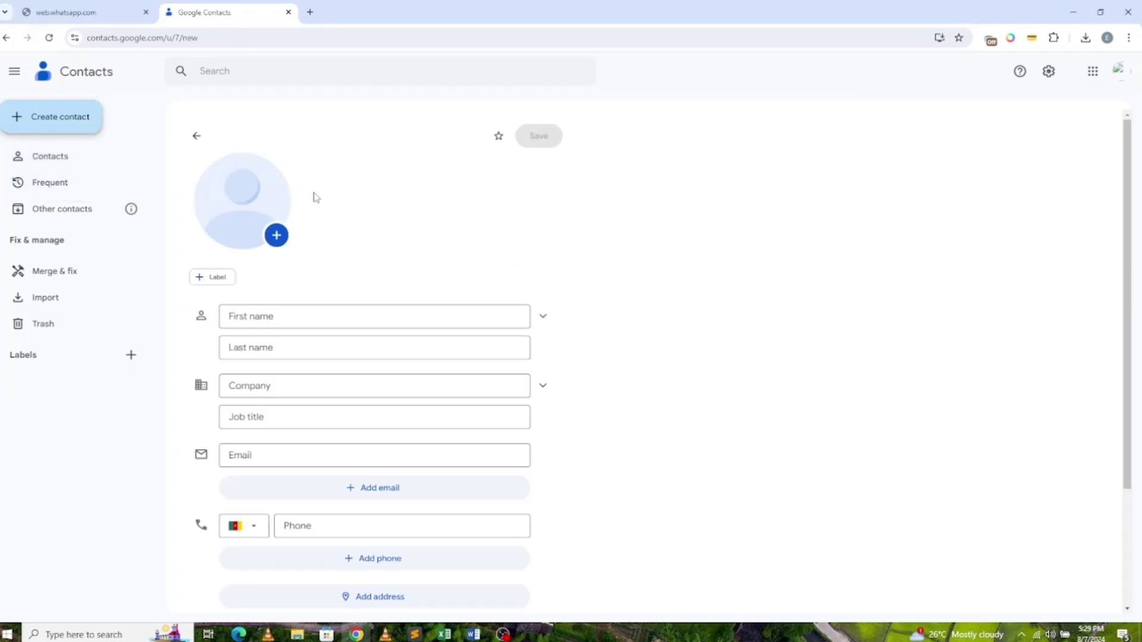
text(test)
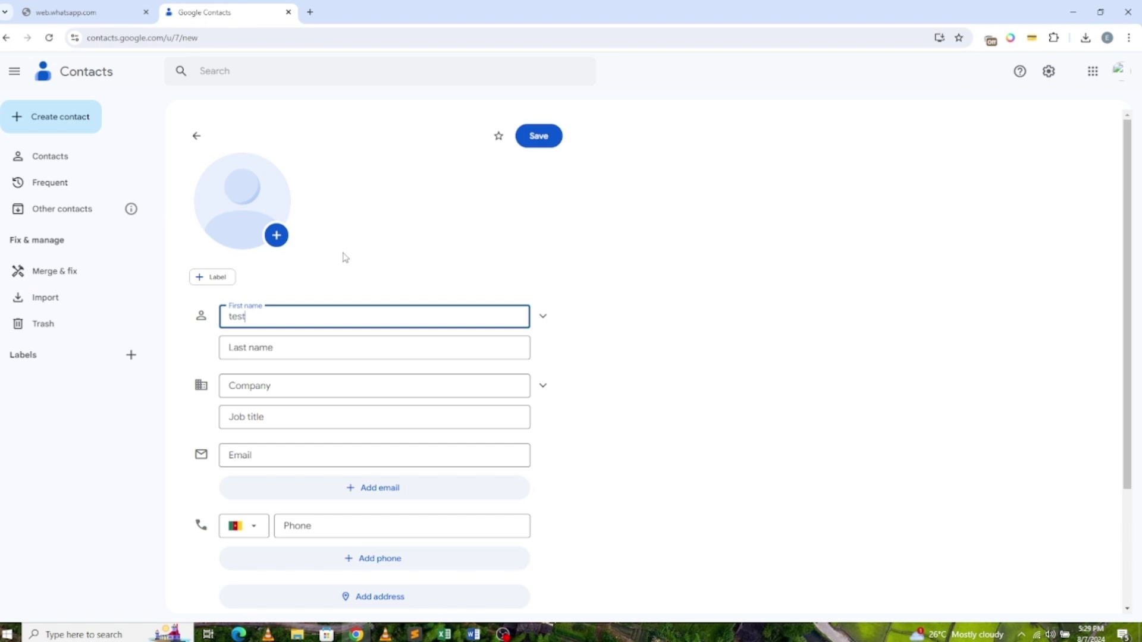
key(Tab)
text(test2)
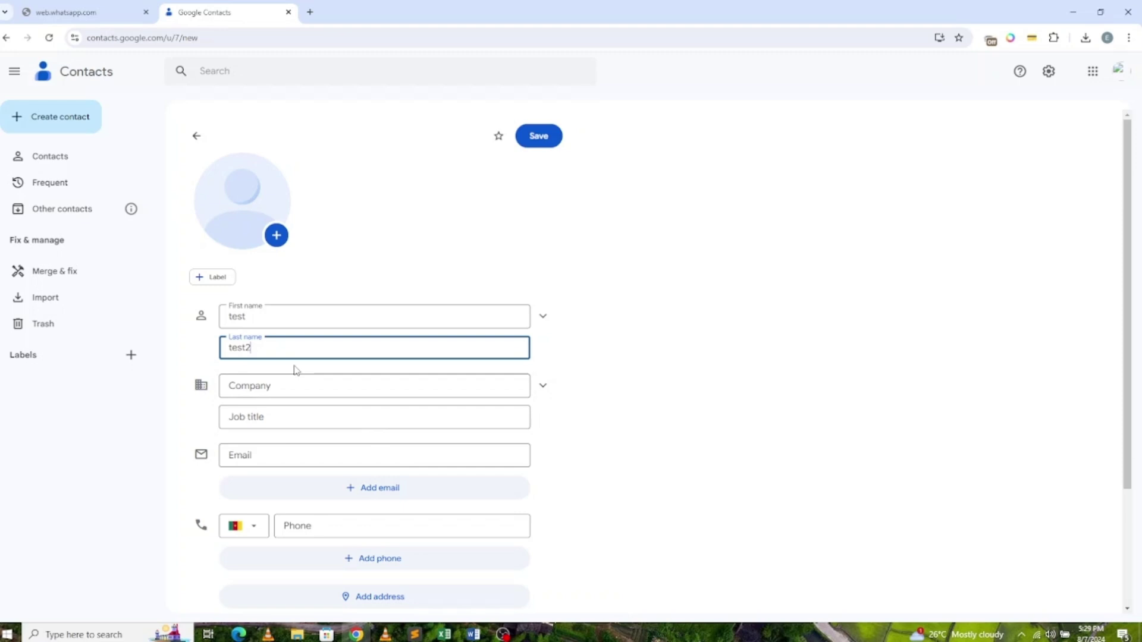
scroll(420, 530, down, 1)
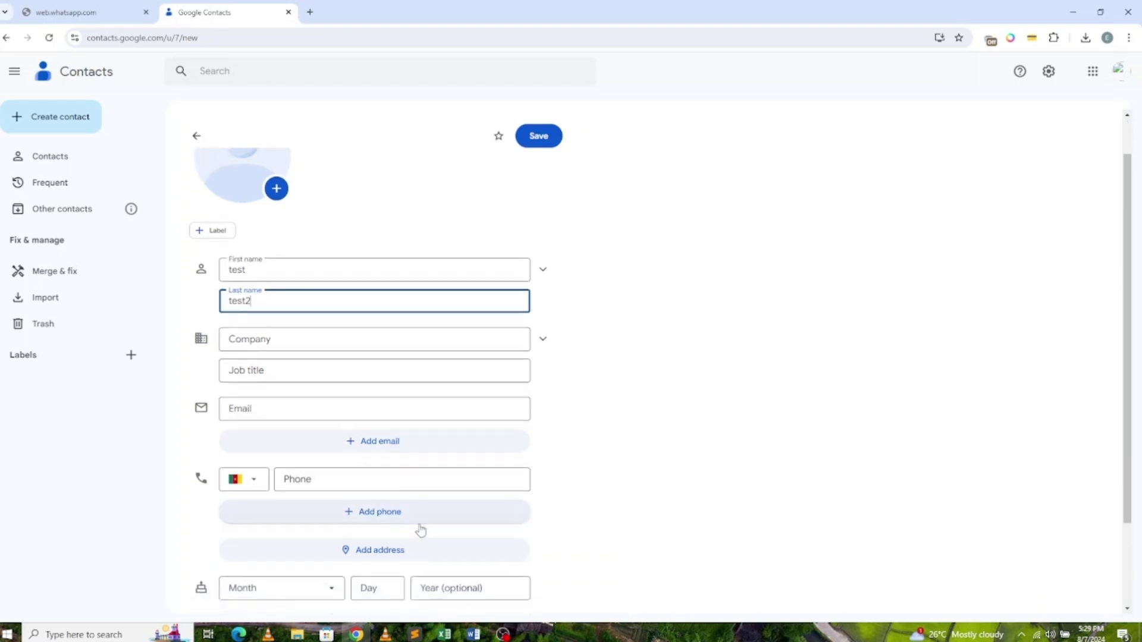
click(254, 473)
click(254, 470)
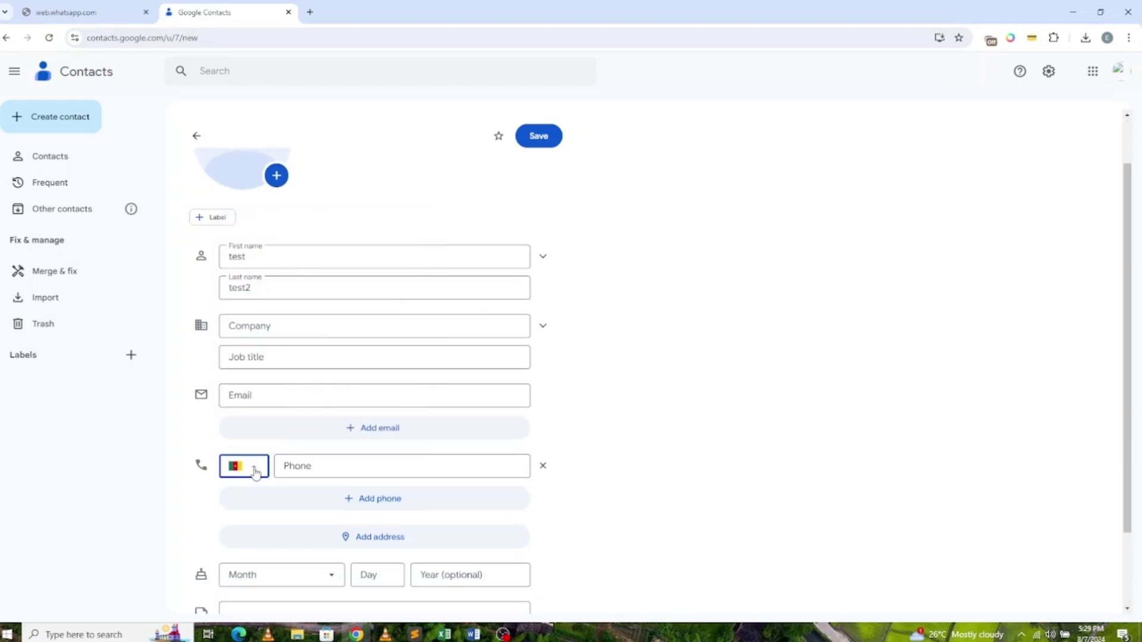
click(336, 468)
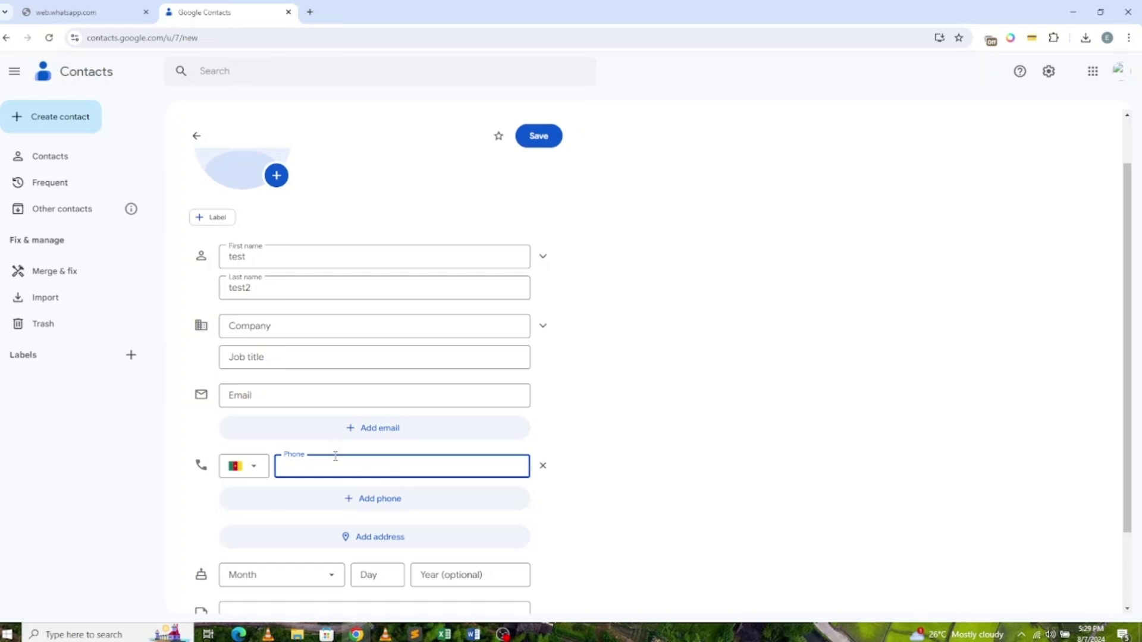
text(6 77 3)
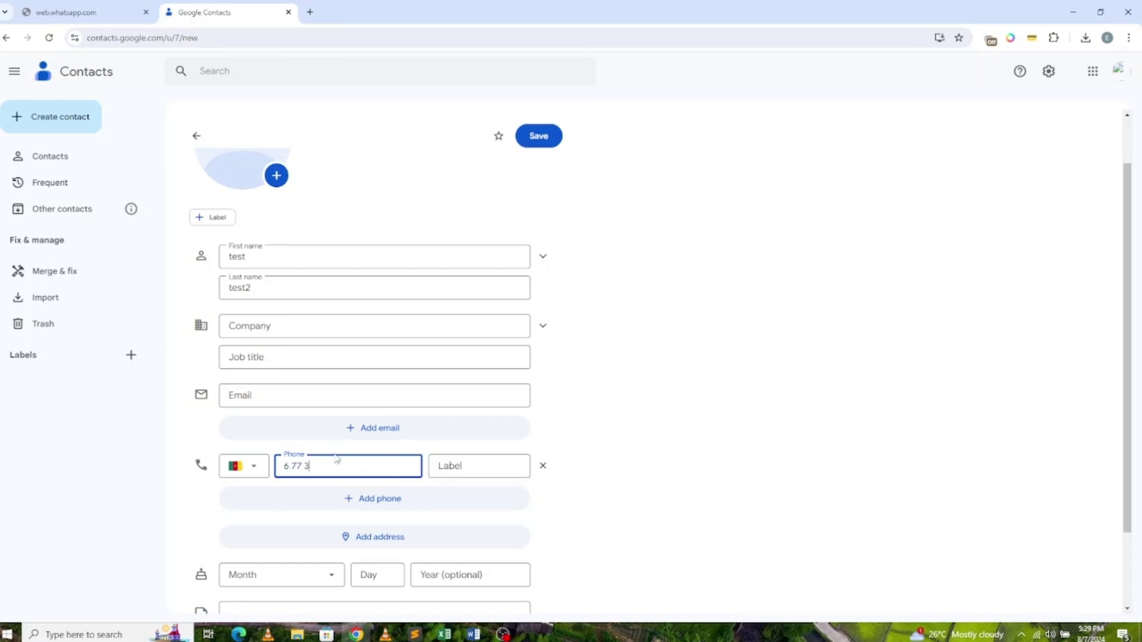
text(76)
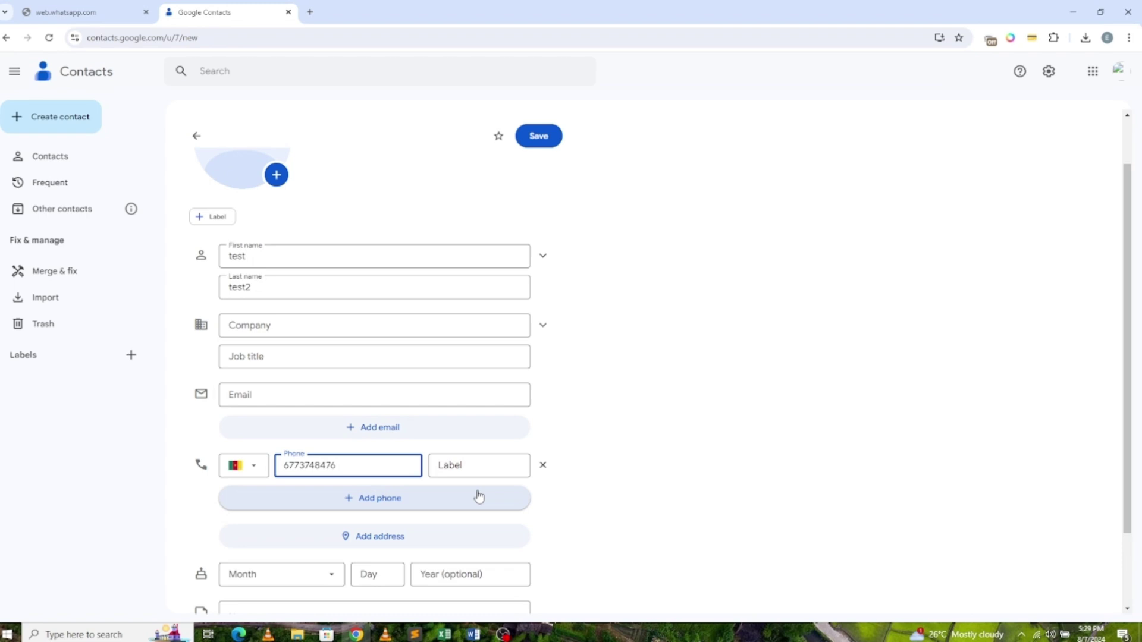
scroll(259, 458, down, 2)
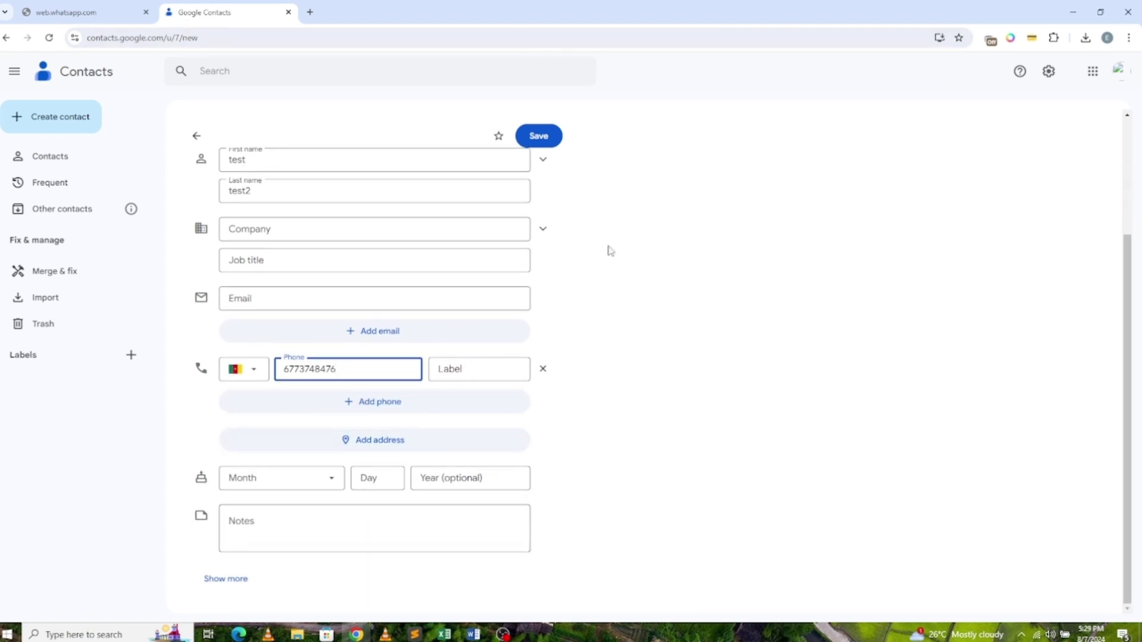
scroll(589, 206, up, 1)
scroll(550, 148, up, 2)
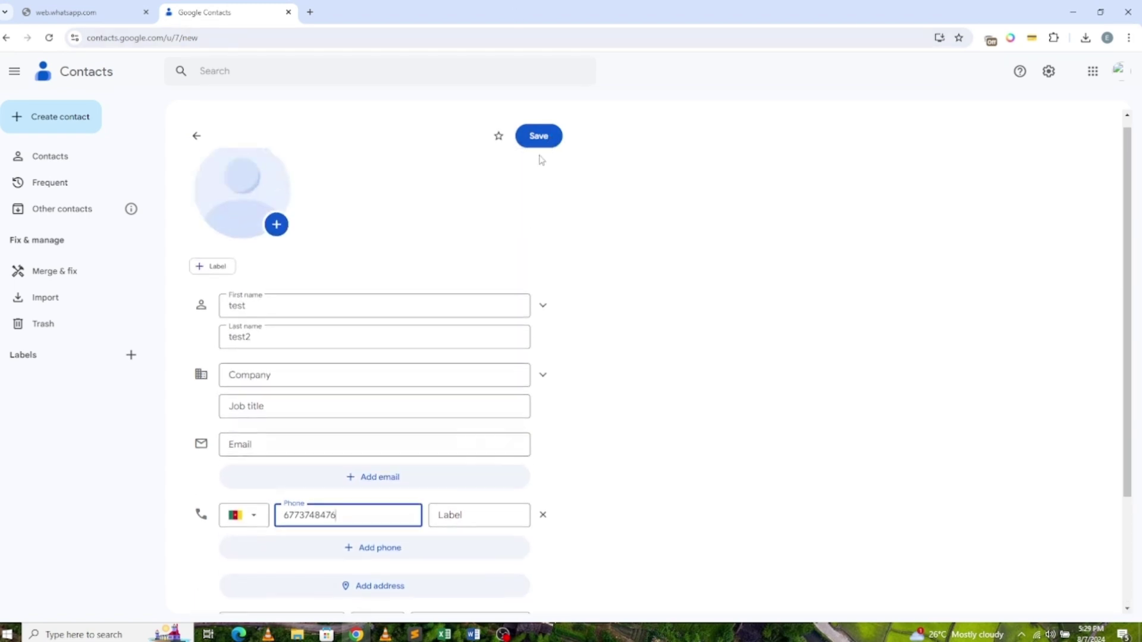
click(540, 138)
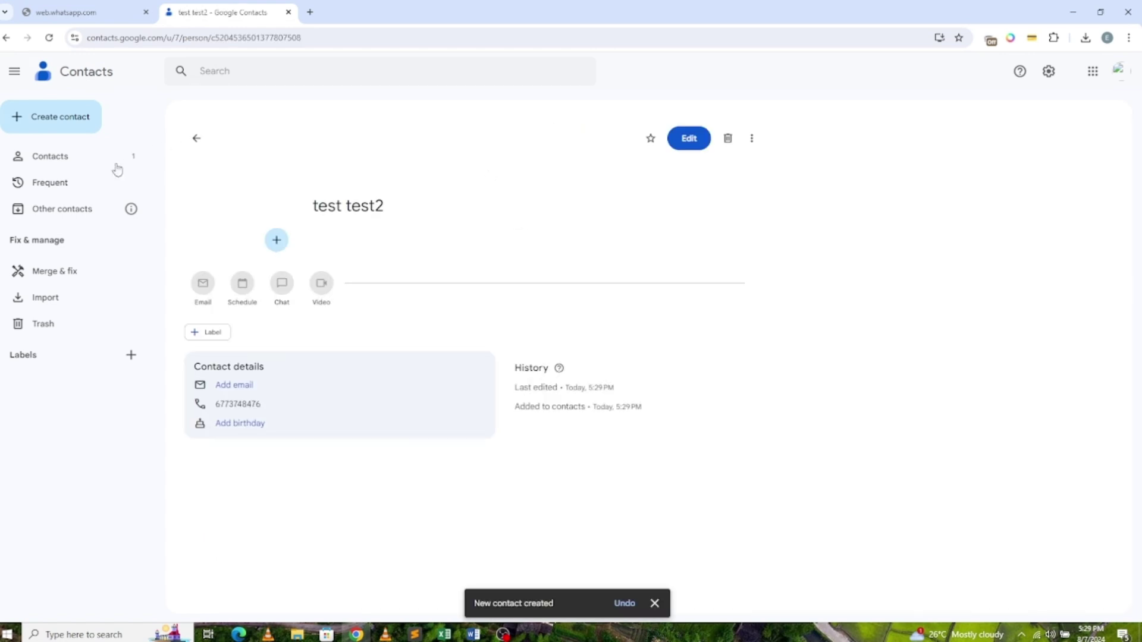
Export all contacts from Google Contacts as a Google CSV file.
click(70, 160)
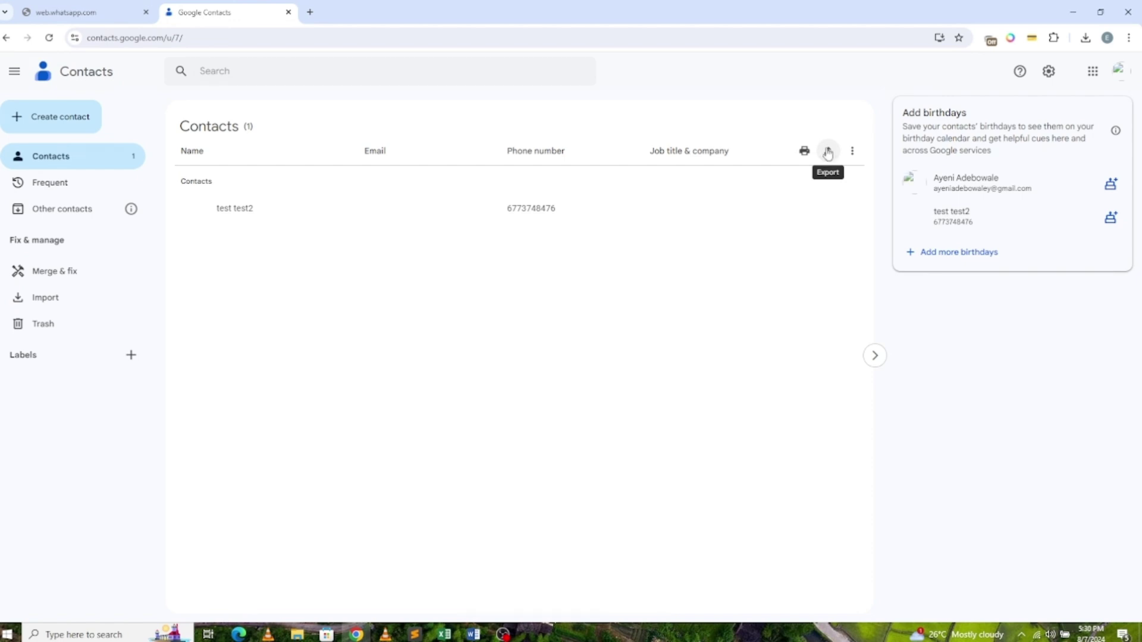
click(828, 152)
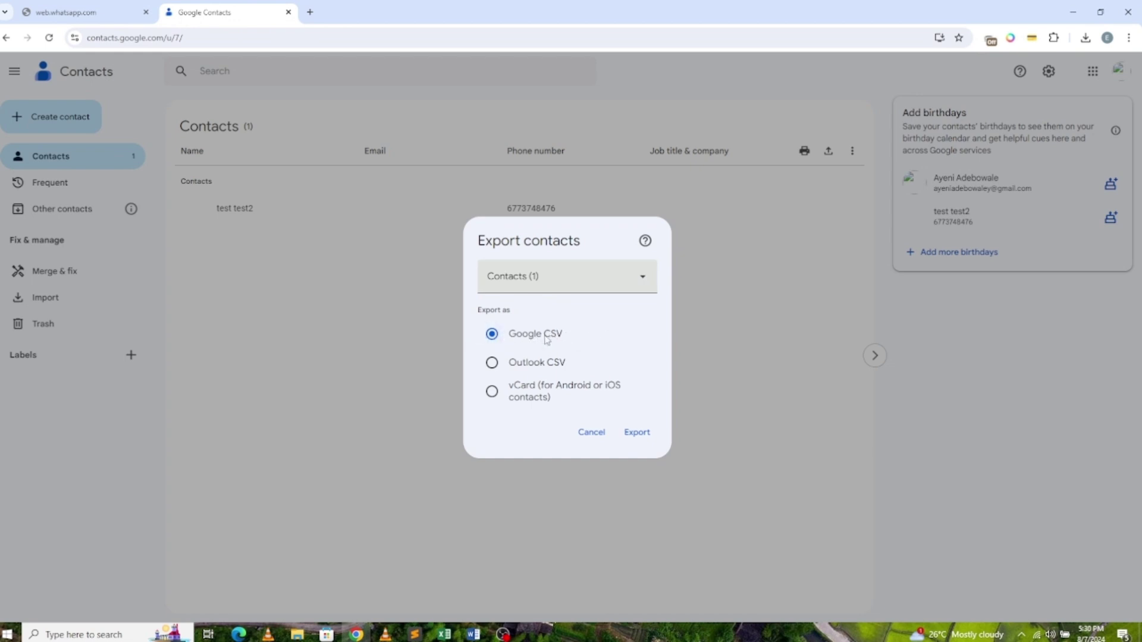
click(637, 432)
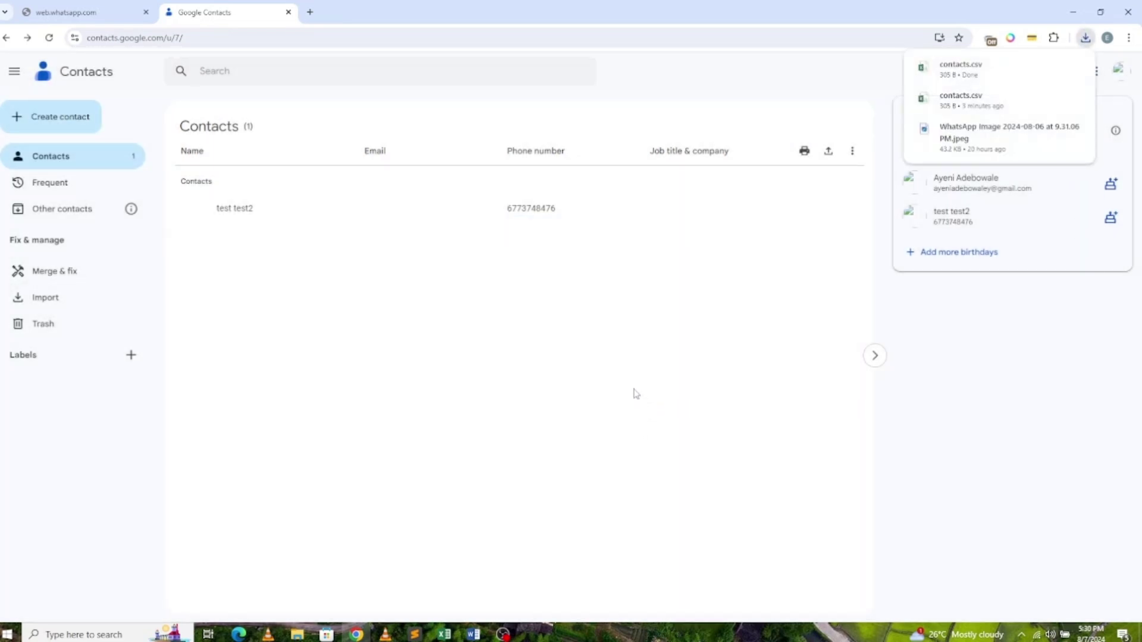
Open the downloaded contacts.csv from the Downloads folder in Excel.
click(1079, 41)
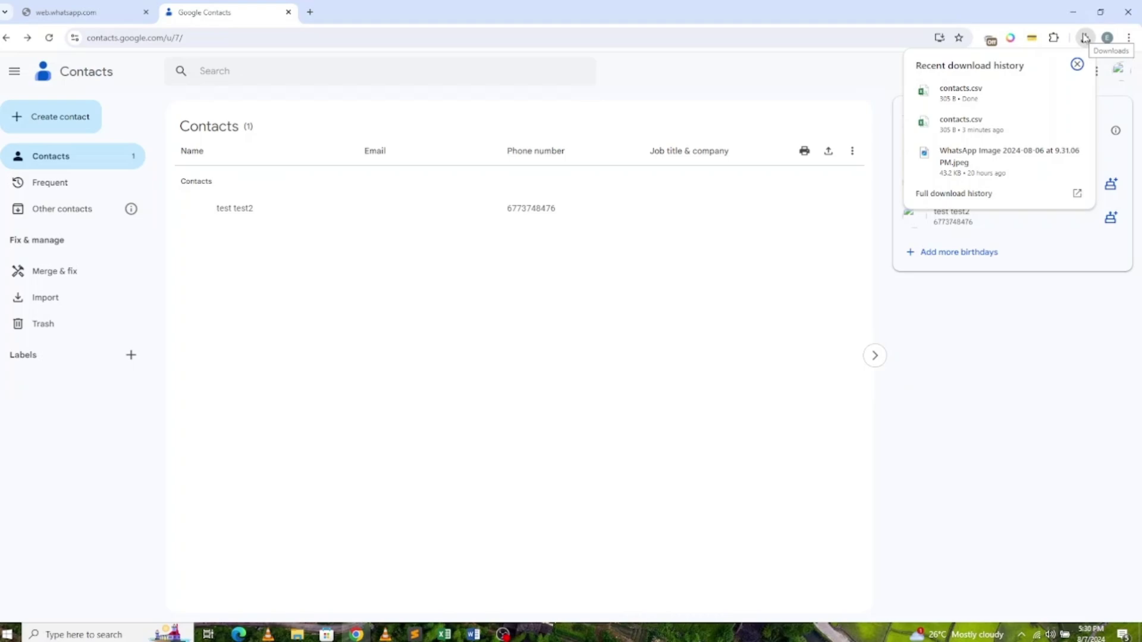
click(1075, 13)
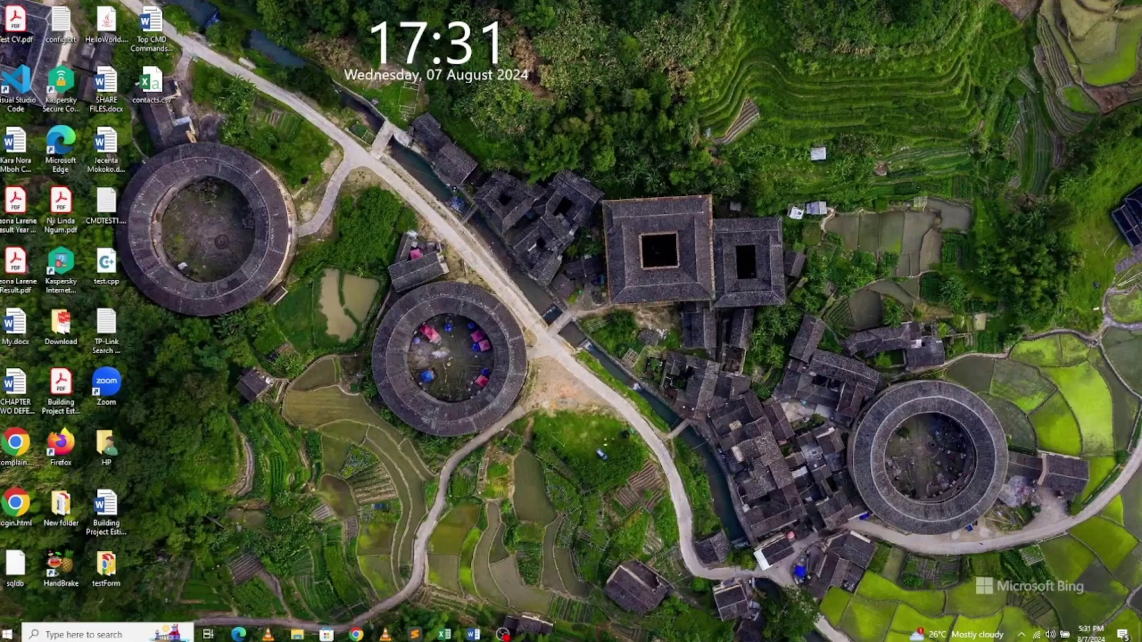
click(298, 634)
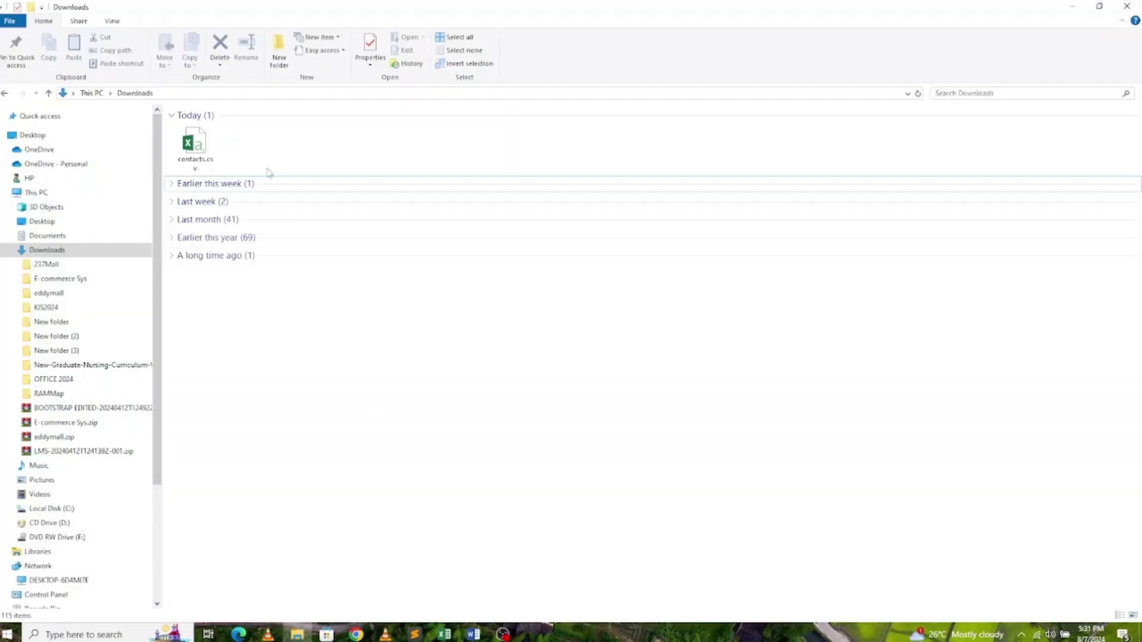
click(200, 157)
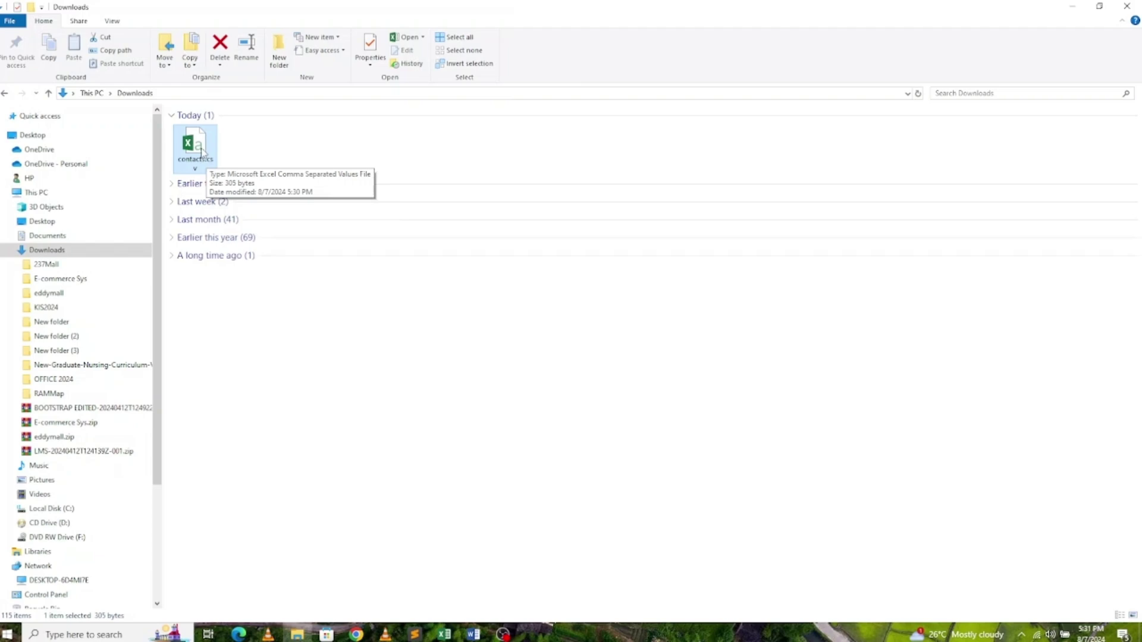
double_click(200, 146)
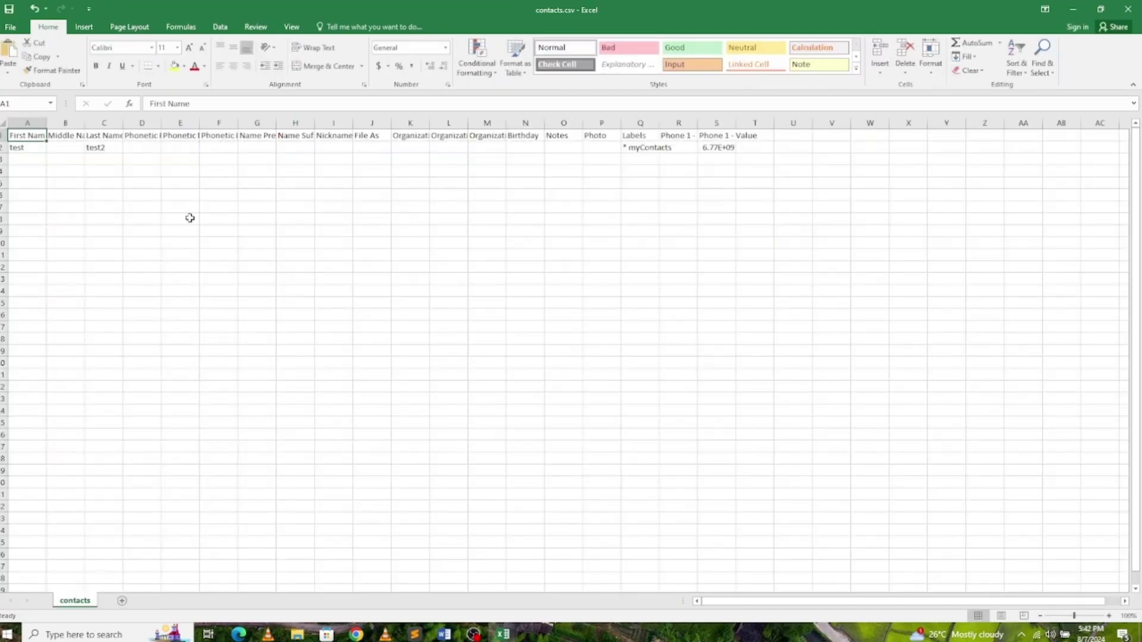
Widen columns A, B, C, Q and S so headers and test's phone number show fully.
click(3, 148)
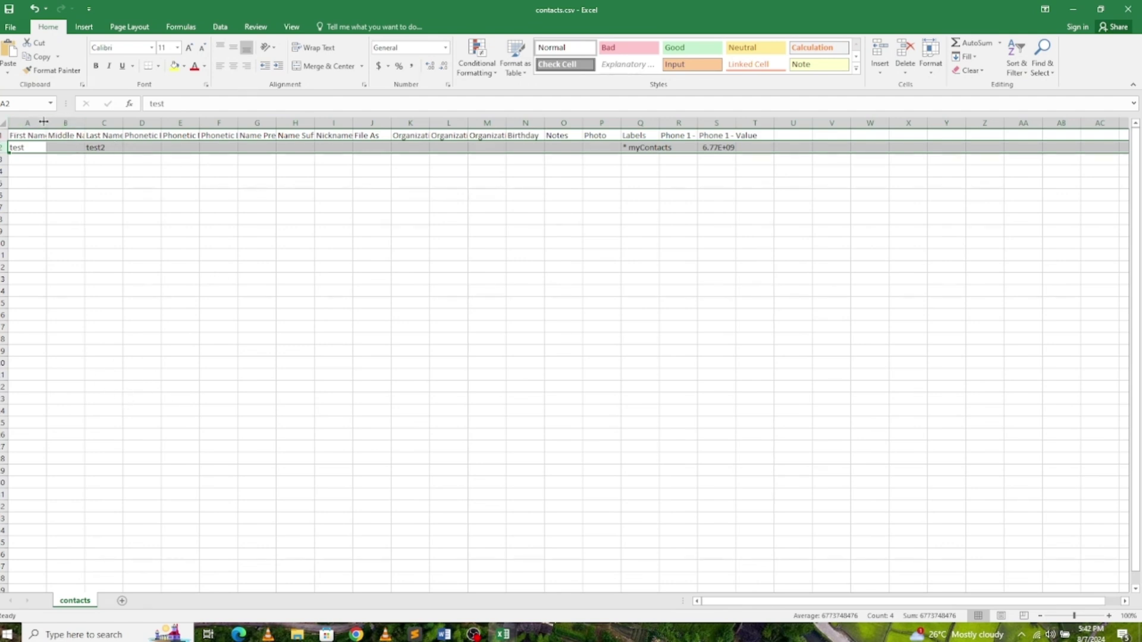
drag(50, 122, 121, 123)
drag(198, 125, 313, 125)
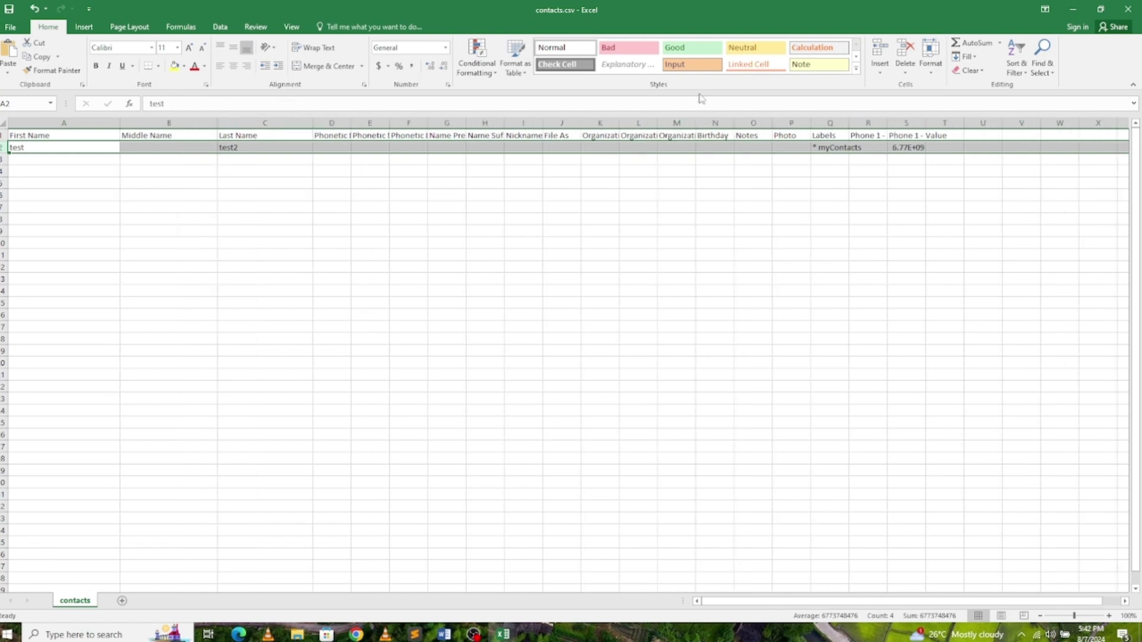
drag(851, 118, 894, 123)
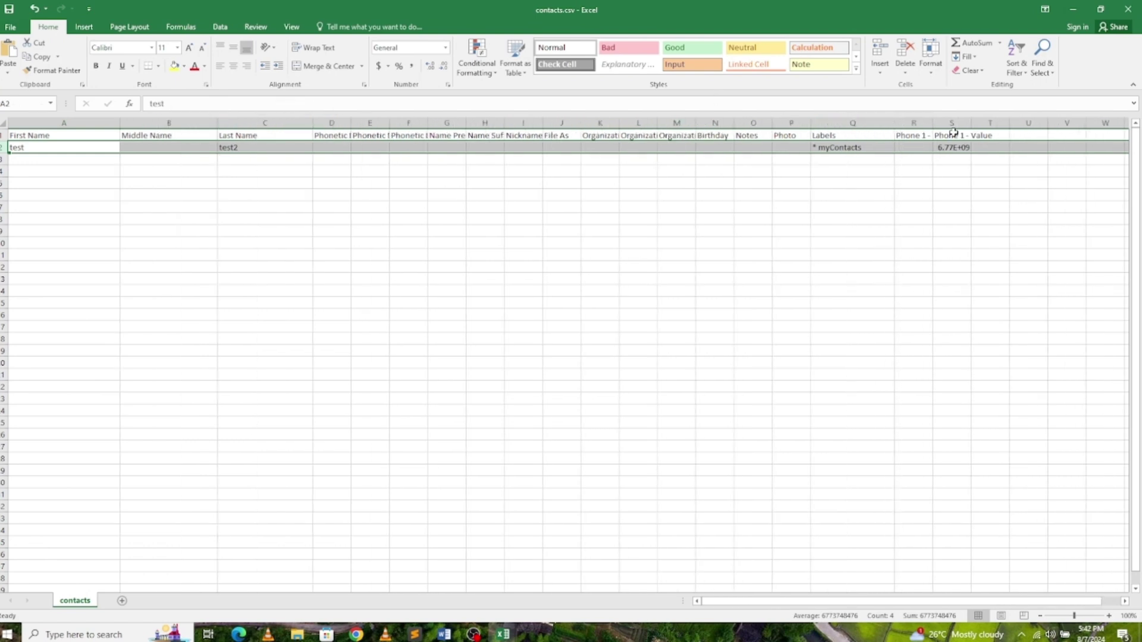
drag(965, 123, 1011, 122)
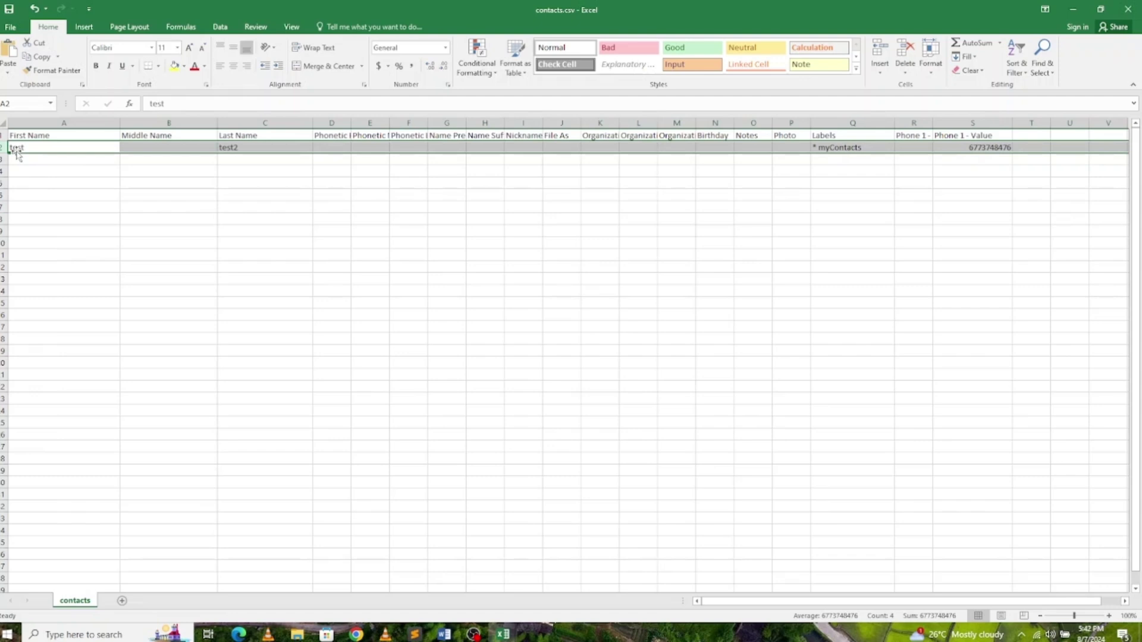
click(99, 170)
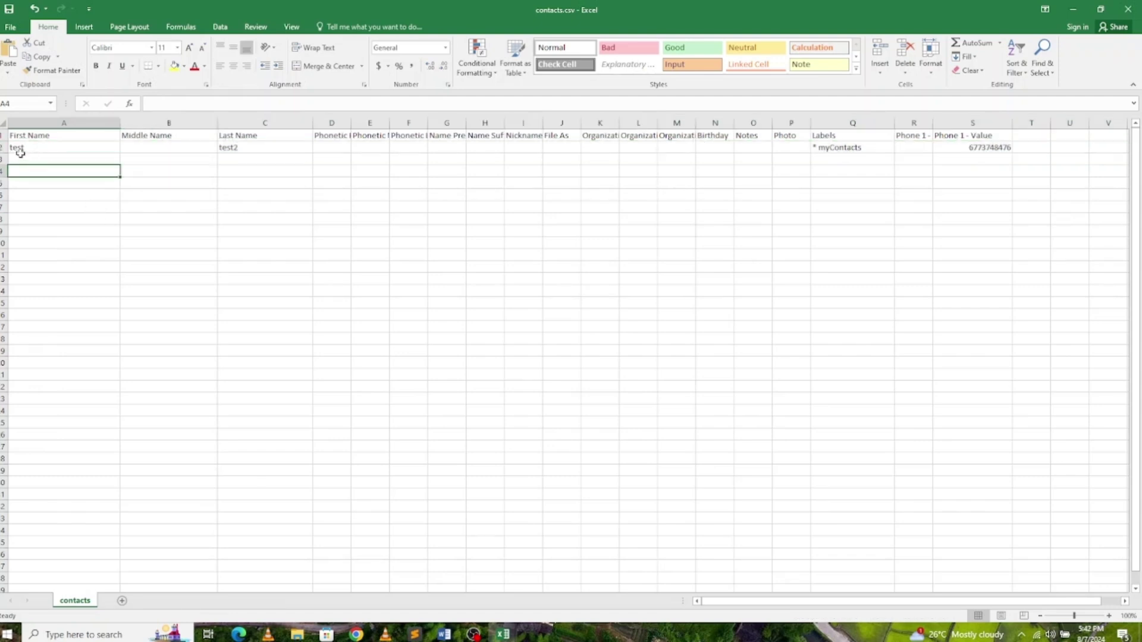
click(3, 148)
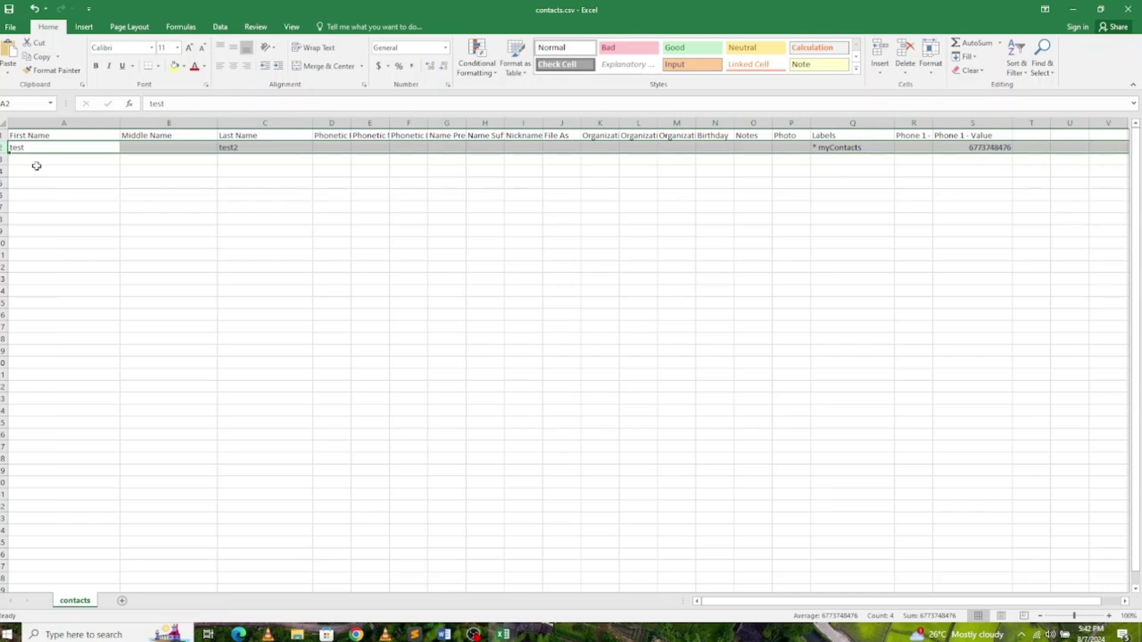
click(37, 162)
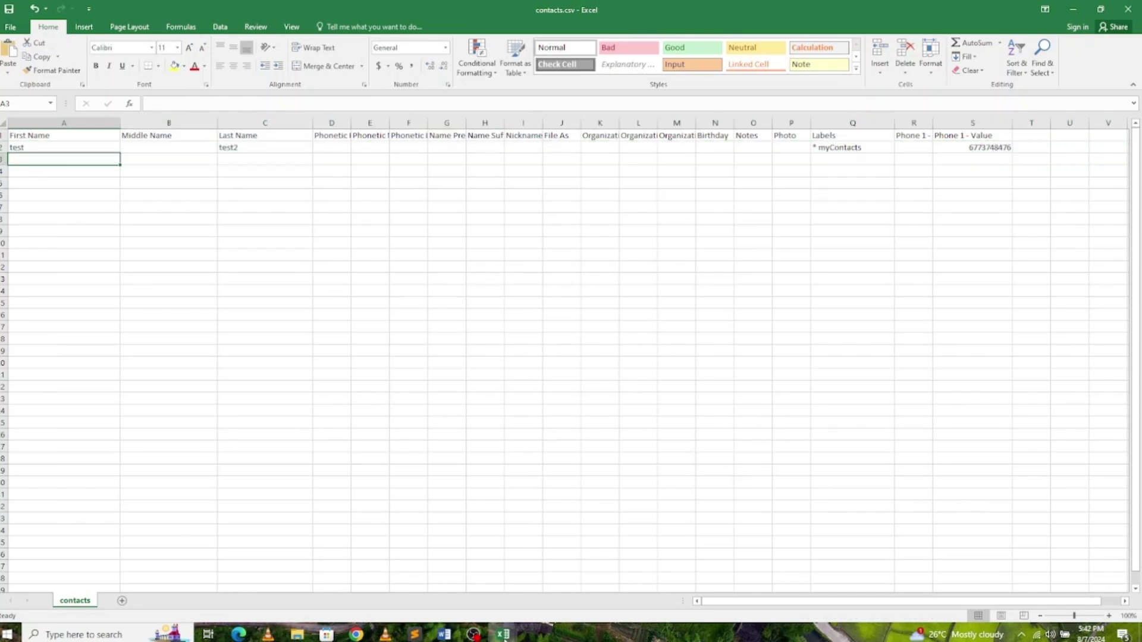
Copy the names from John Smith down to Ella Reed in contacts_details.csv.
mouse_move(504, 634)
click(483, 598)
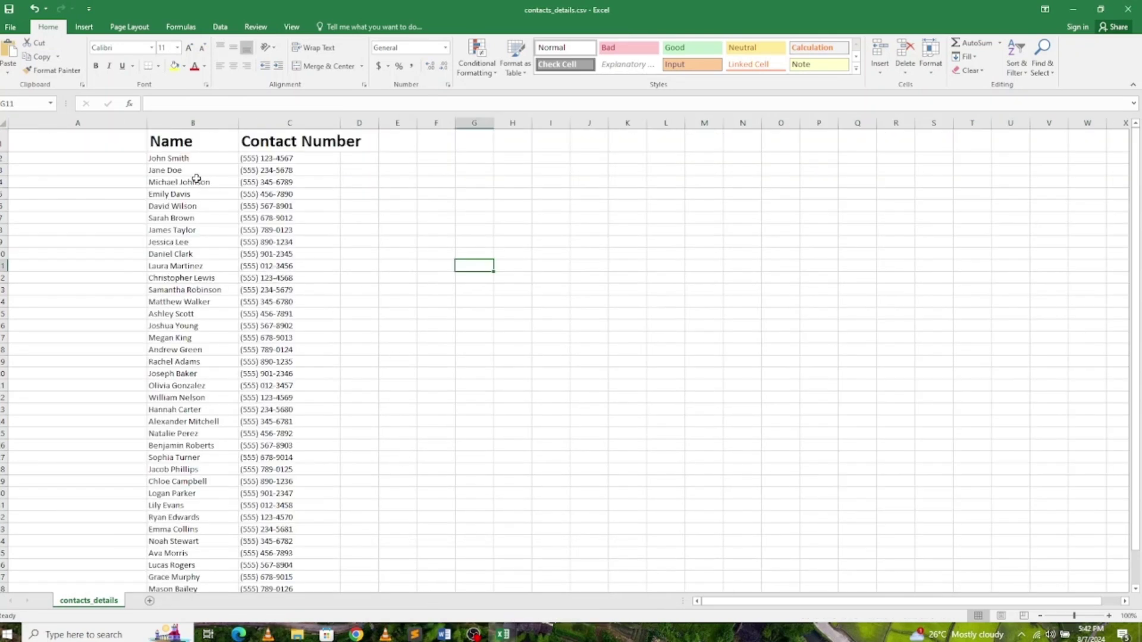
click(179, 183)
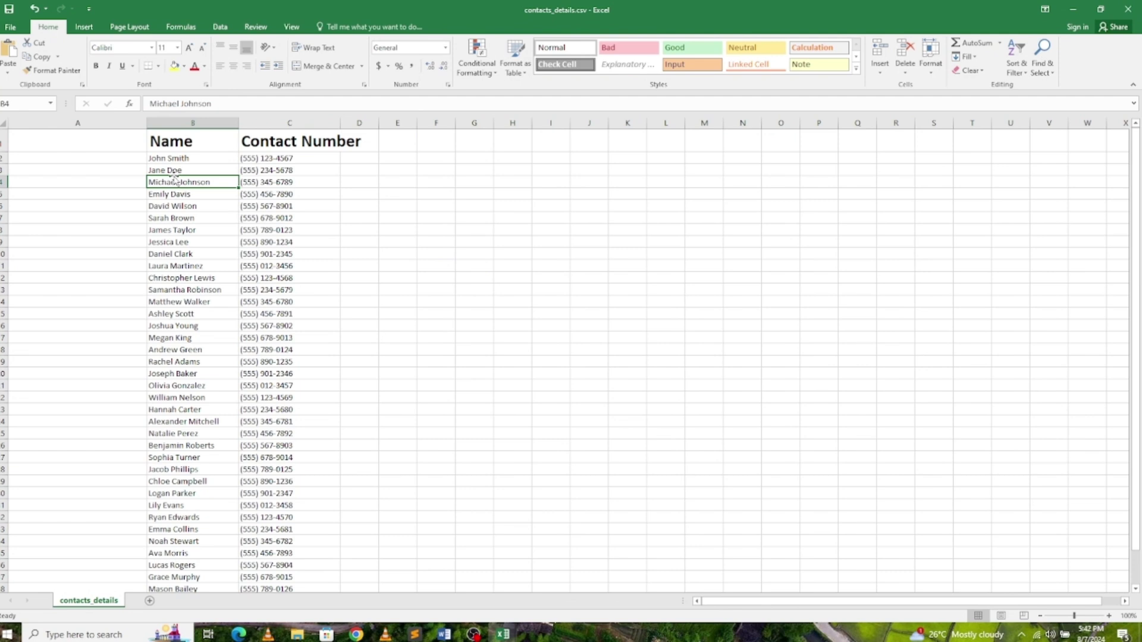
click(170, 160)
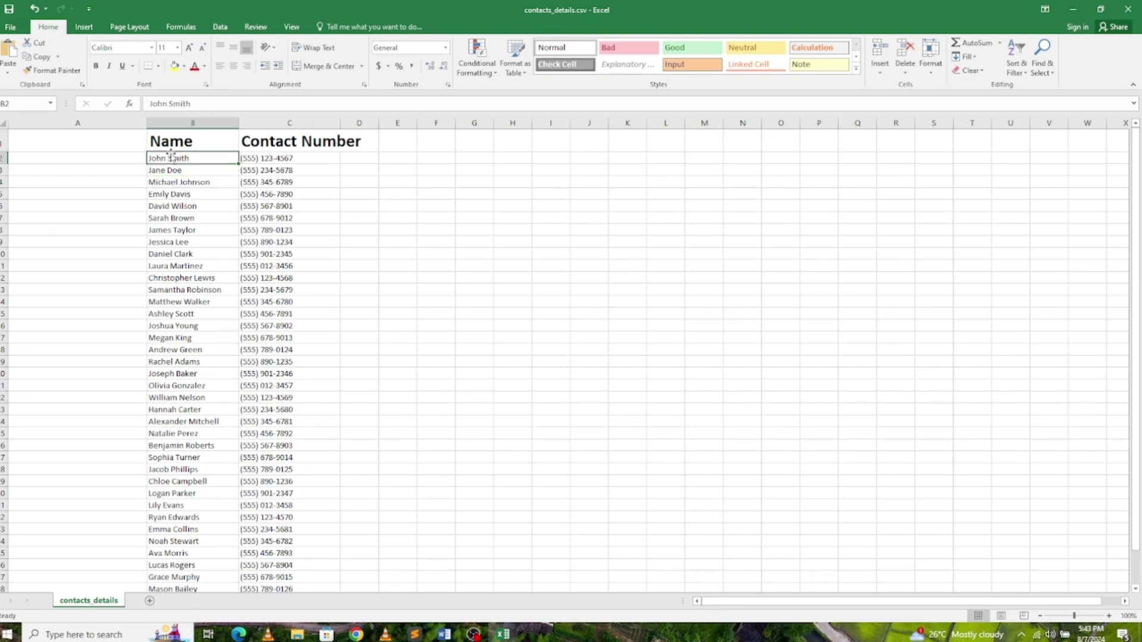
mouse_move(181, 159)
mouse_down()
mouse_move(191, 608)
mouse_move(195, 572)
mouse_up()
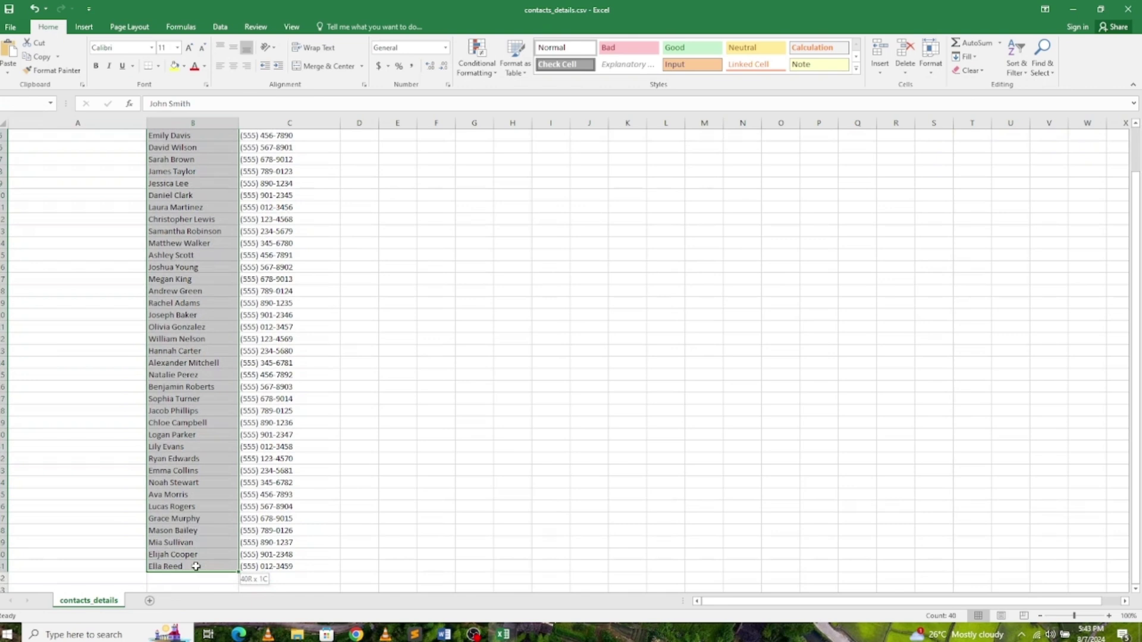
key(ctrl+c)
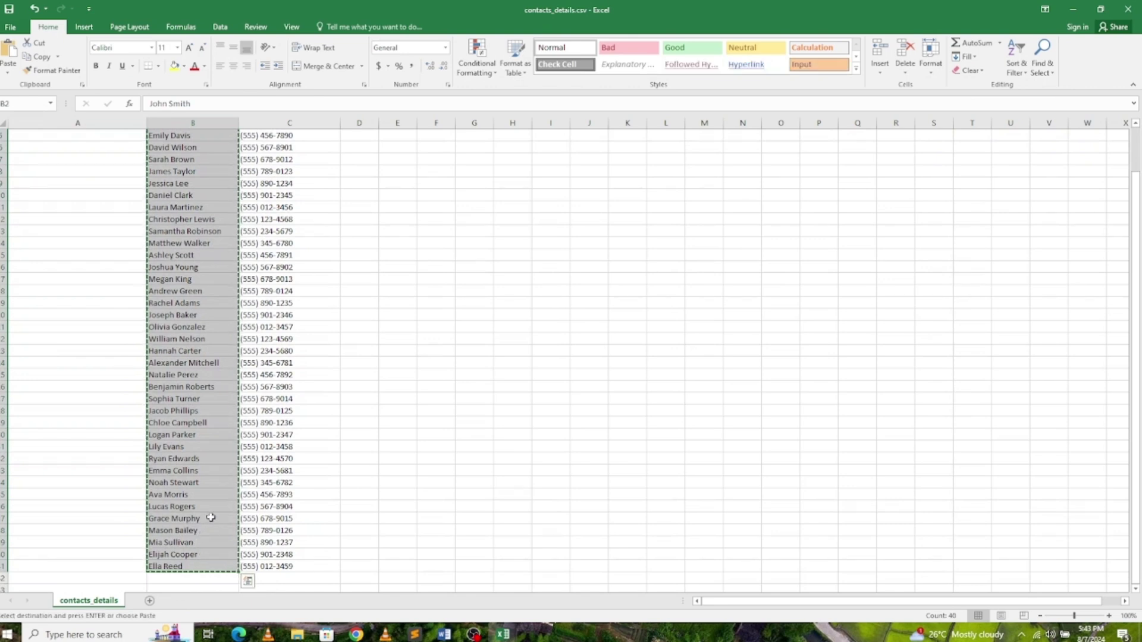
Paste the copied names into contacts.csv's First Name column, starting below test.
click(502, 635)
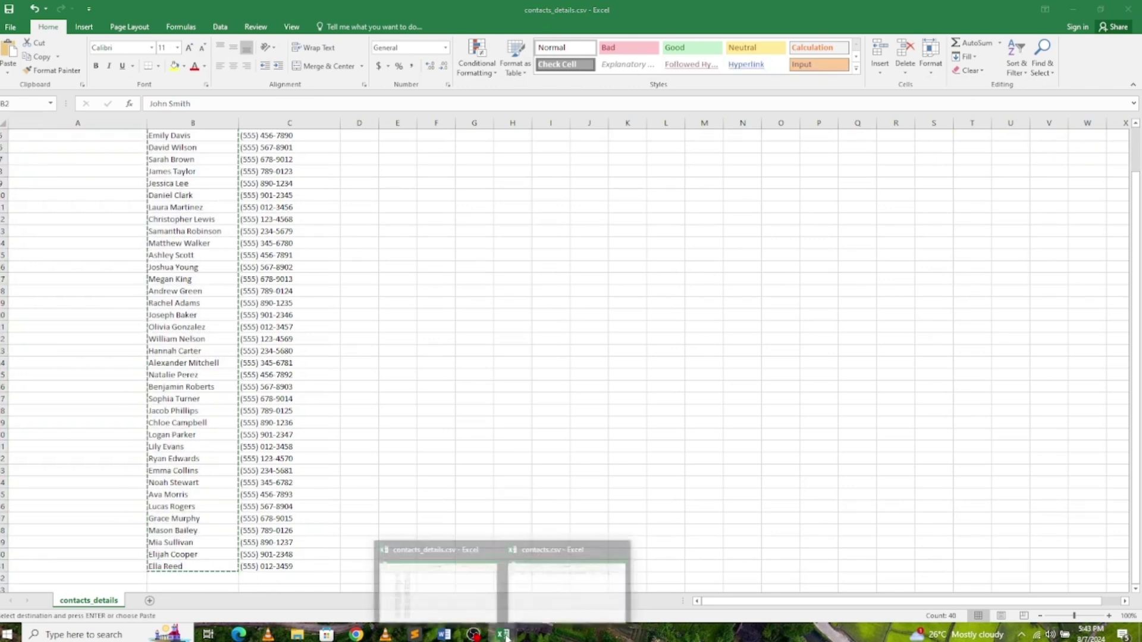
click(543, 594)
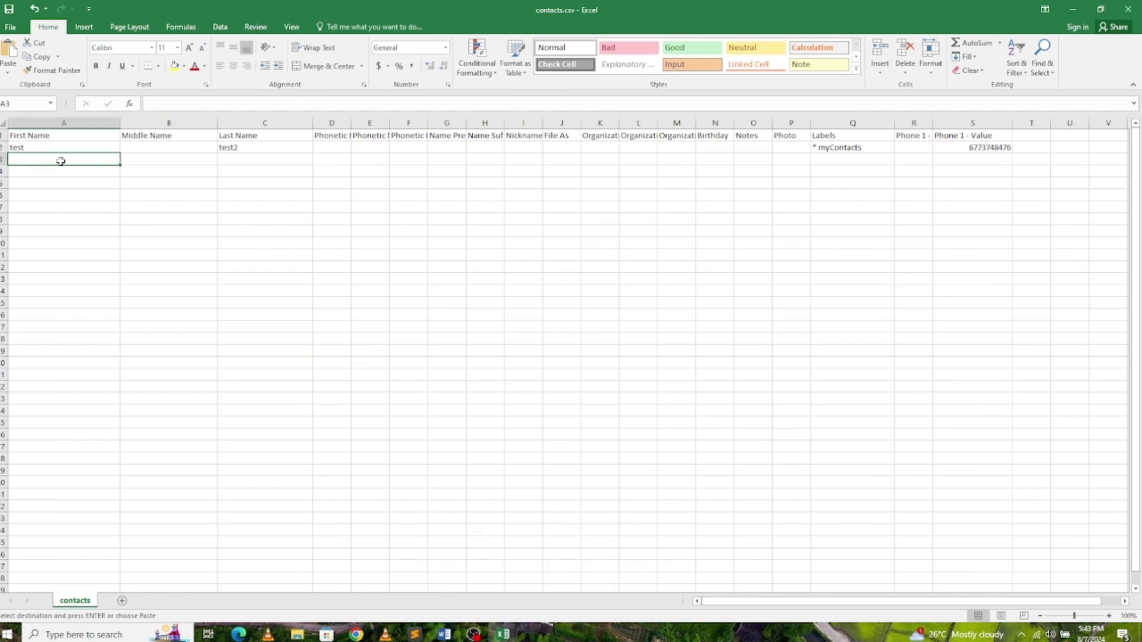
click(50, 183)
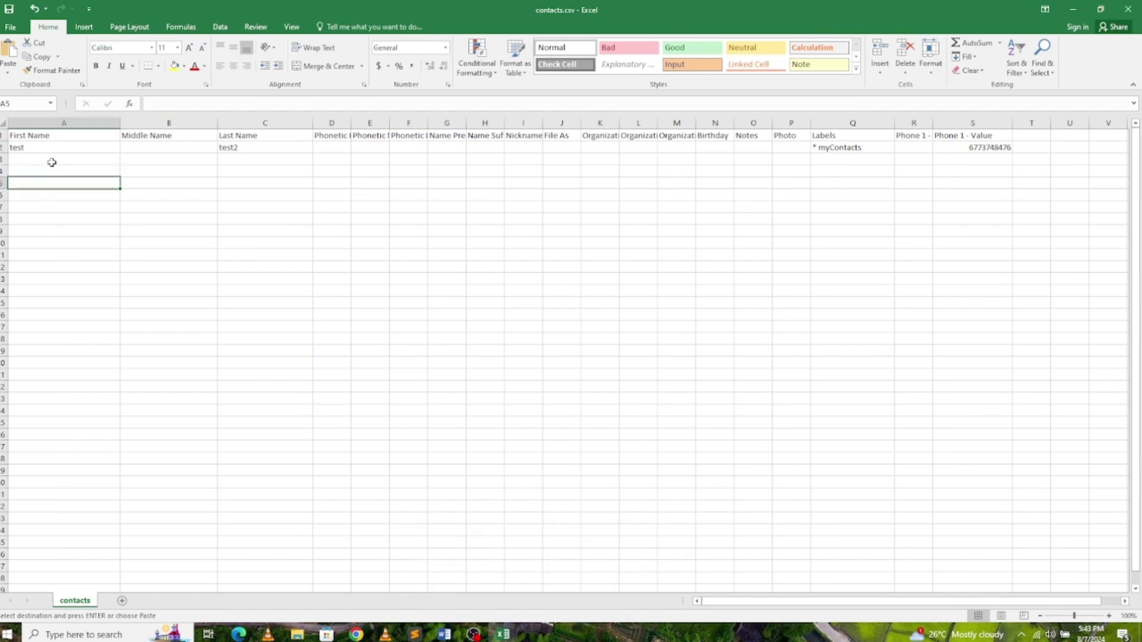
click(52, 158)
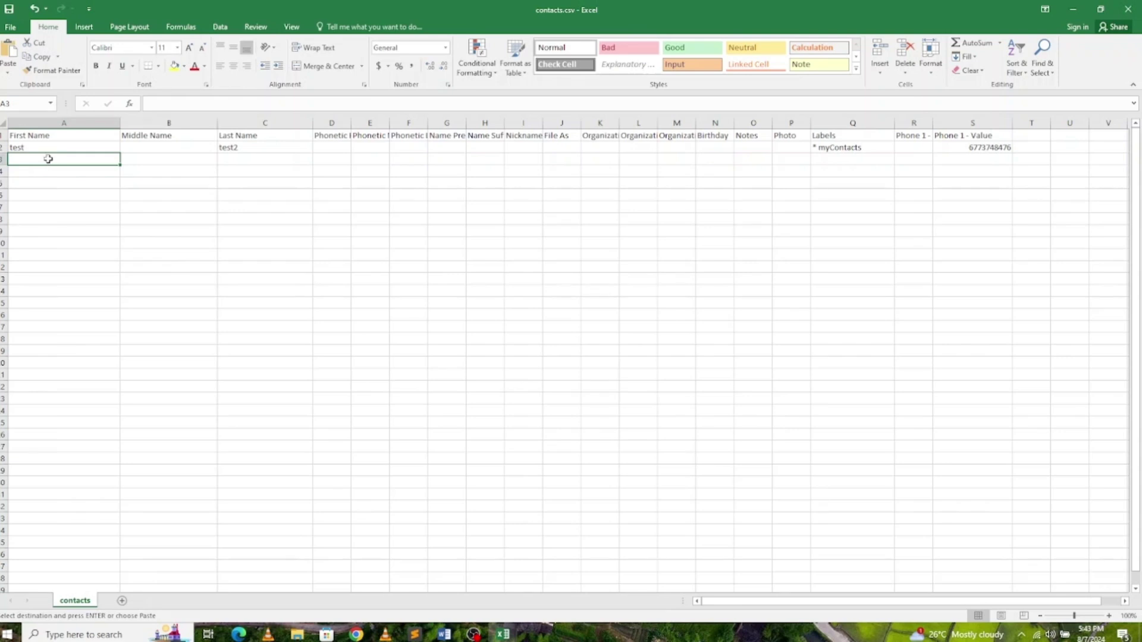
right_click(48, 158)
click(75, 208)
click(73, 243)
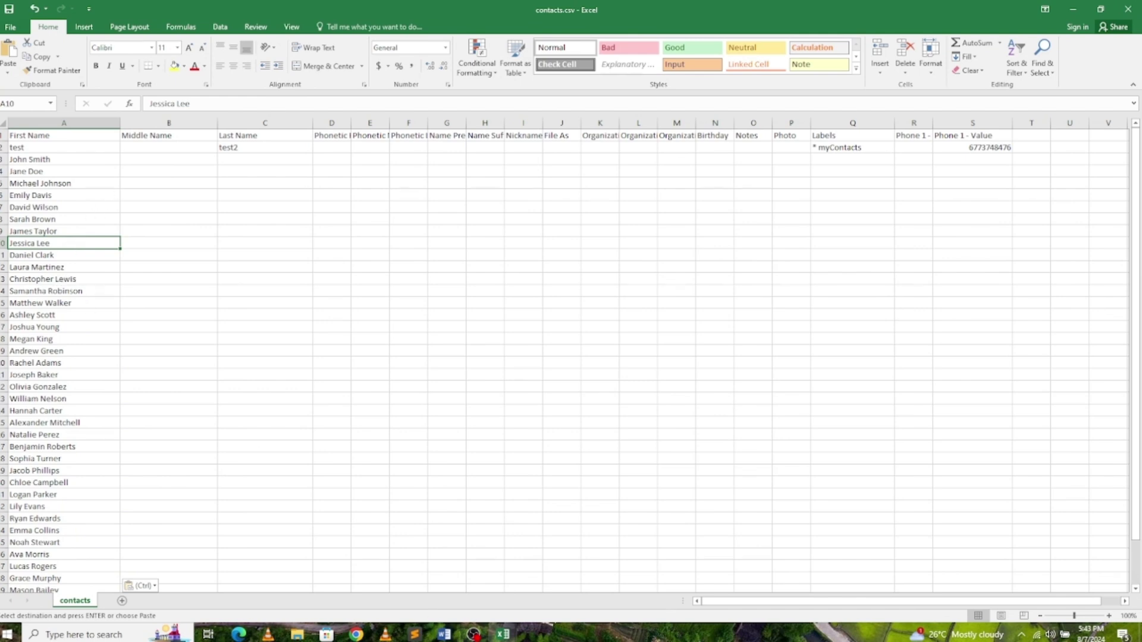
mouse_move(503, 634)
click(451, 588)
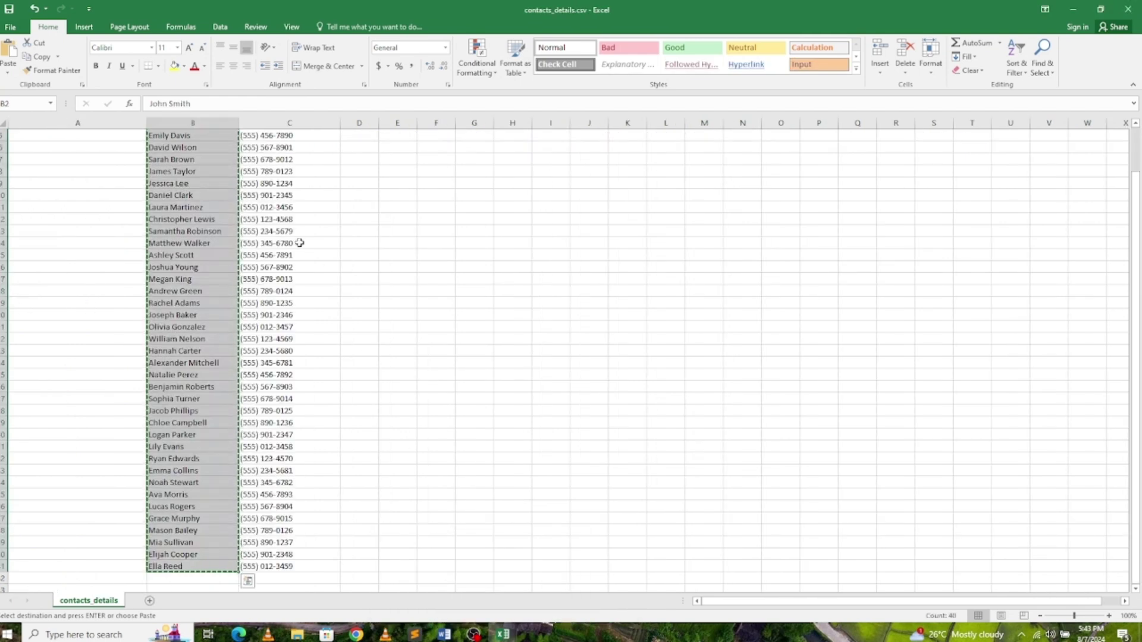
scroll(301, 241, up, 2)
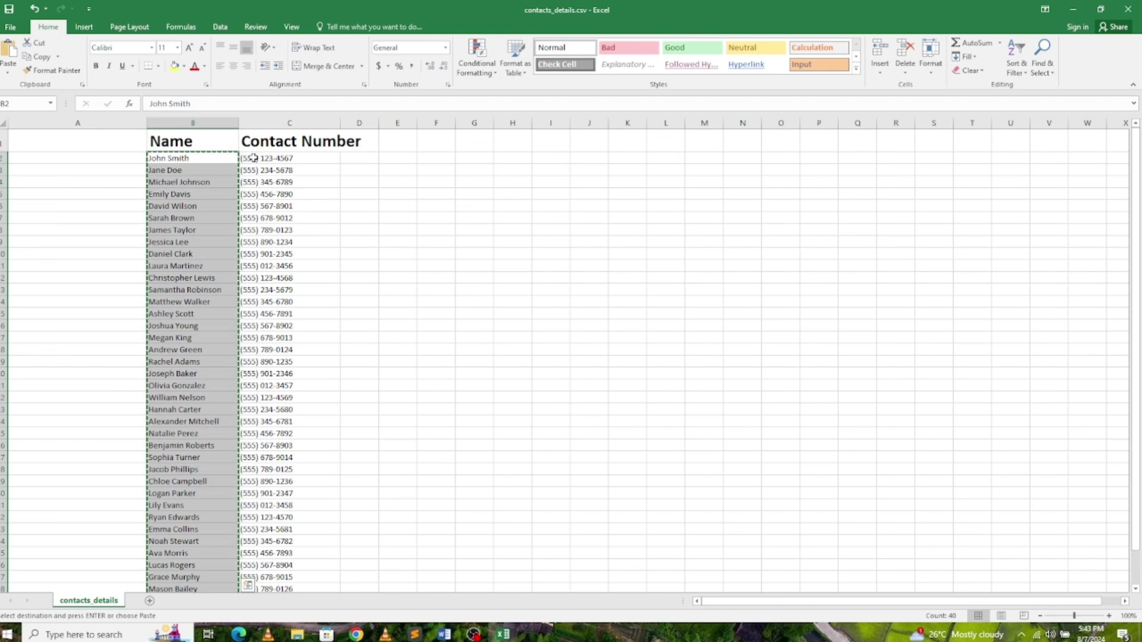
drag(260, 156, 316, 523)
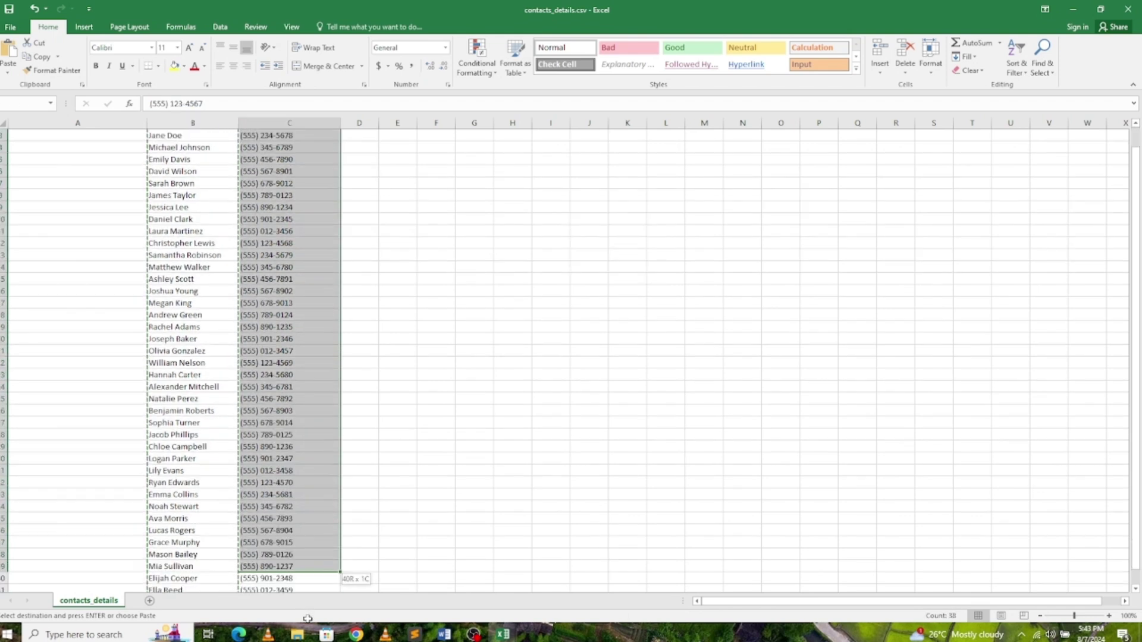
drag(317, 524, 305, 567)
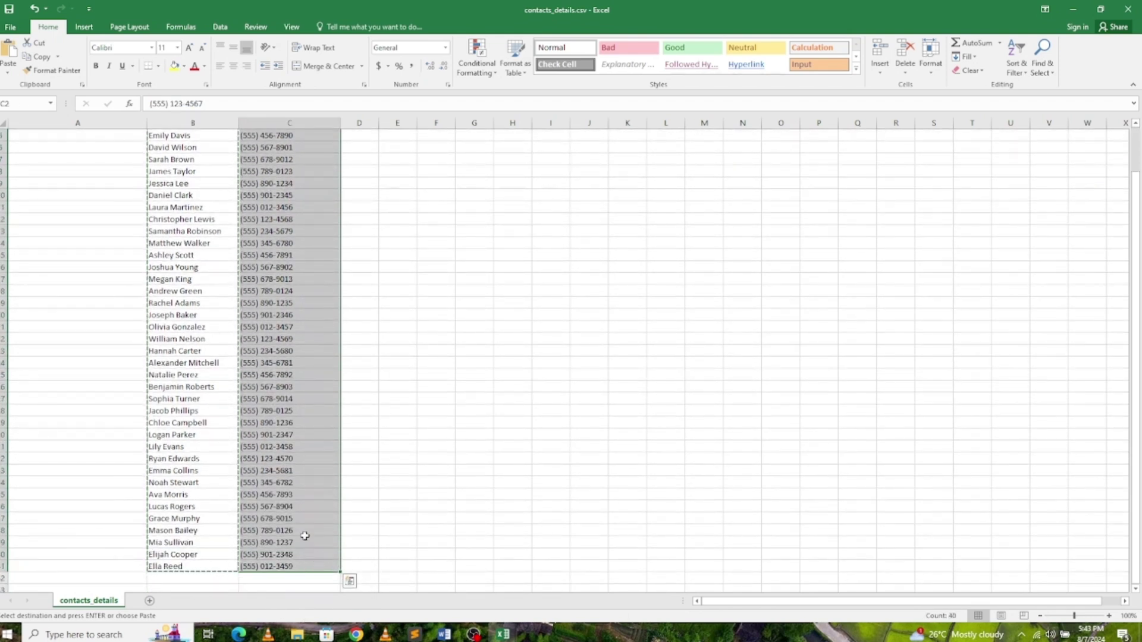
key(ctrl+c)
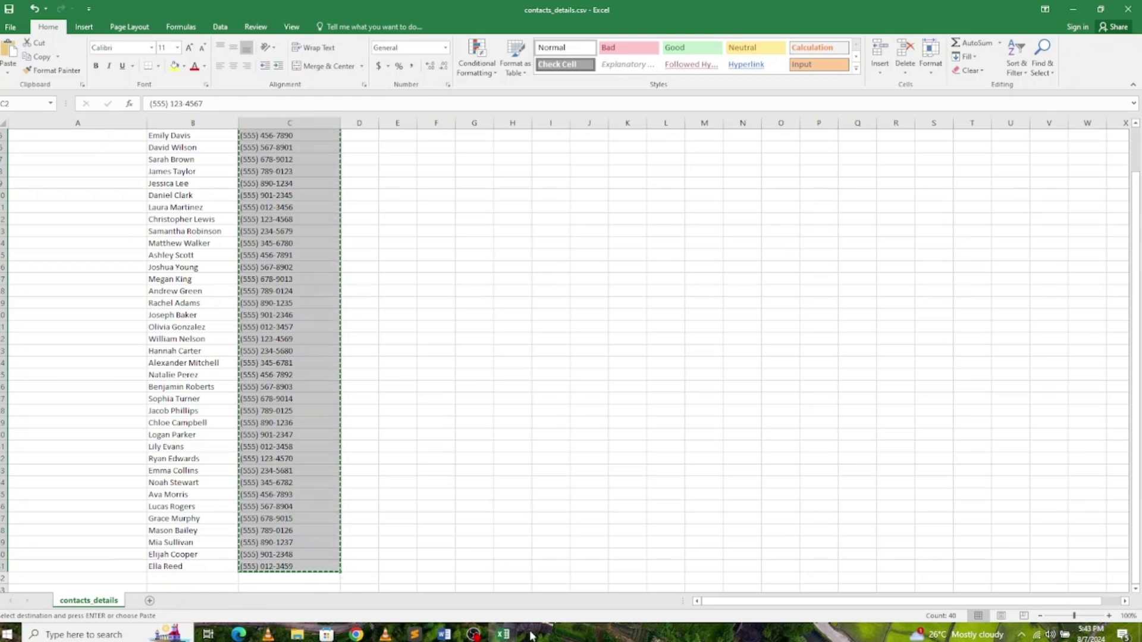
Paste the numbers into contacts.csv's Phone 1 - Value column, starting below test's number.
click(503, 635)
click(554, 584)
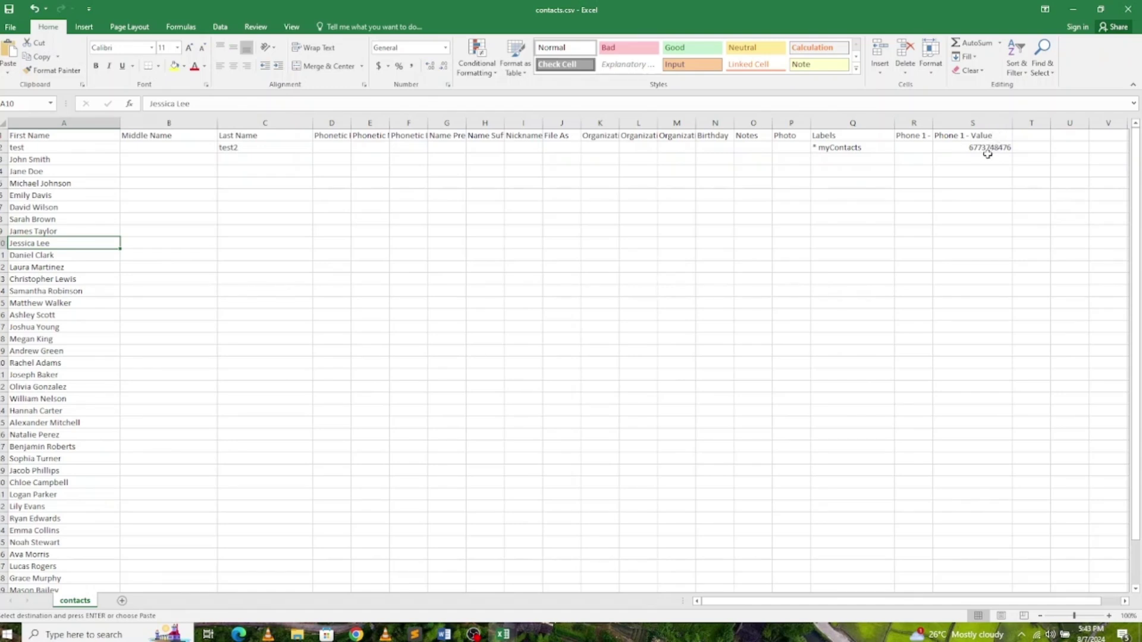
click(984, 148)
click(984, 157)
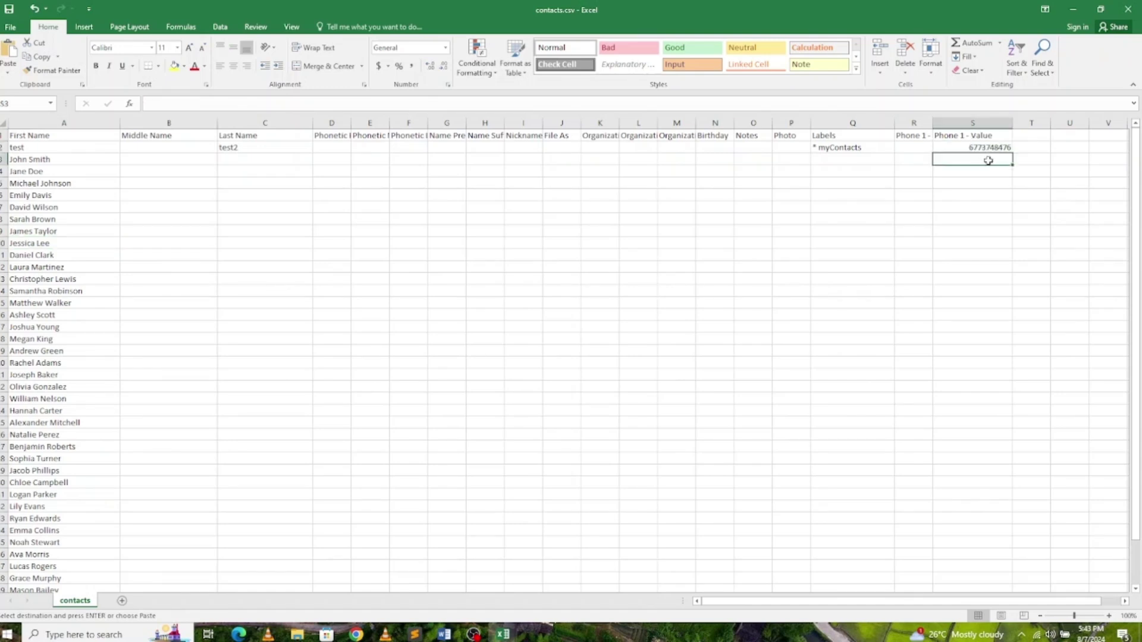
key(ctrl+v)
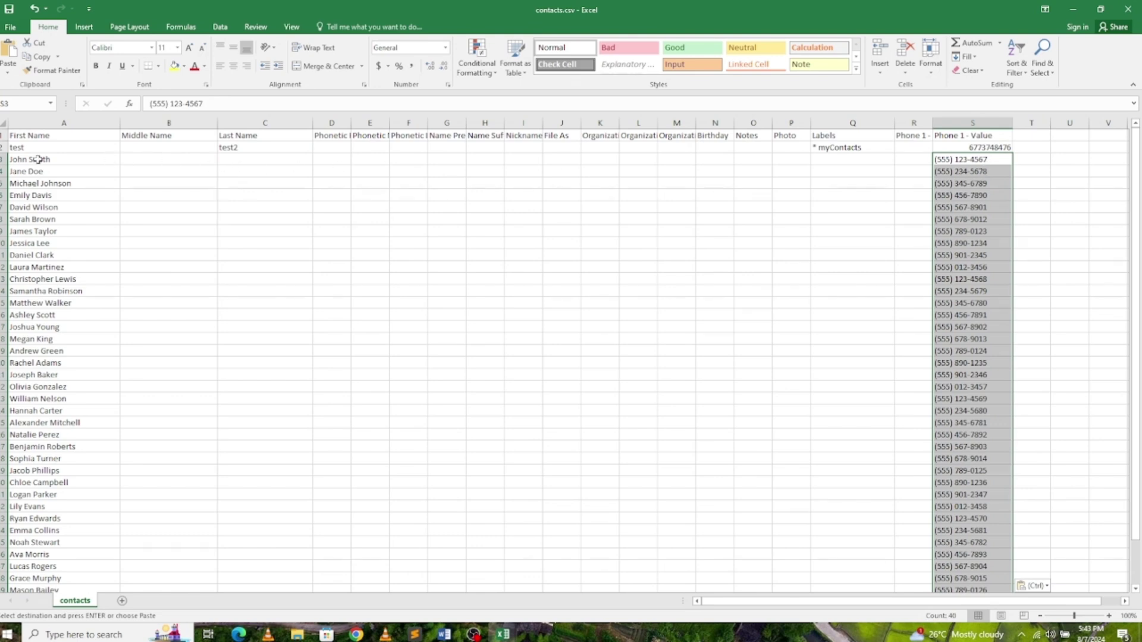
click(5, 147)
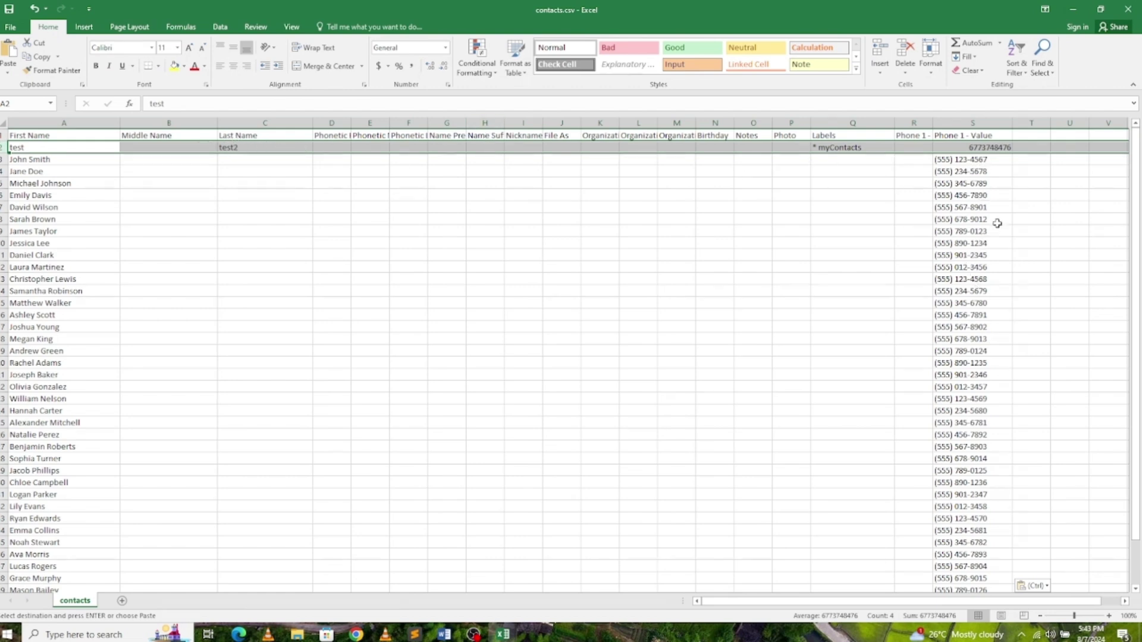
Fill the '* myContacts' label down the Labels column to the last contact row.
click(990, 244)
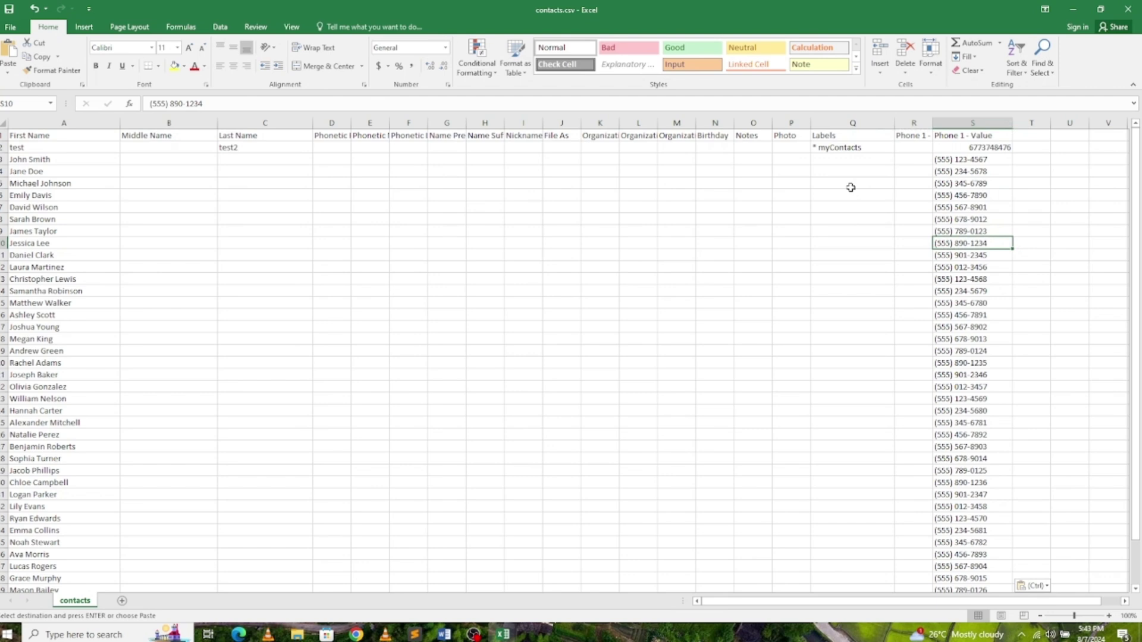
click(818, 148)
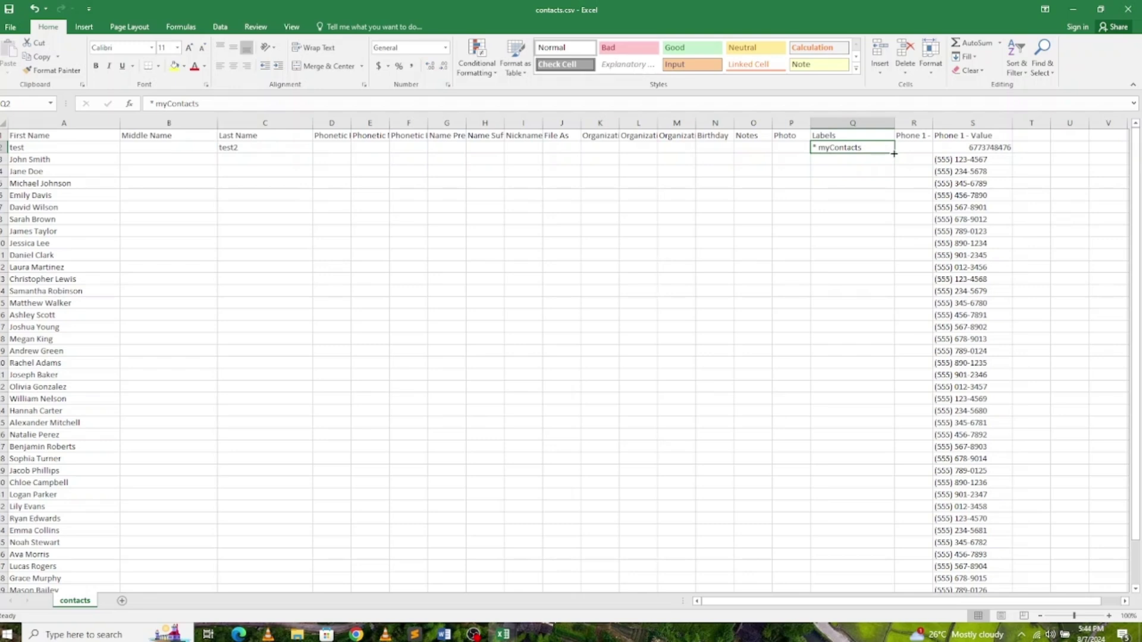
drag(894, 153, 858, 599)
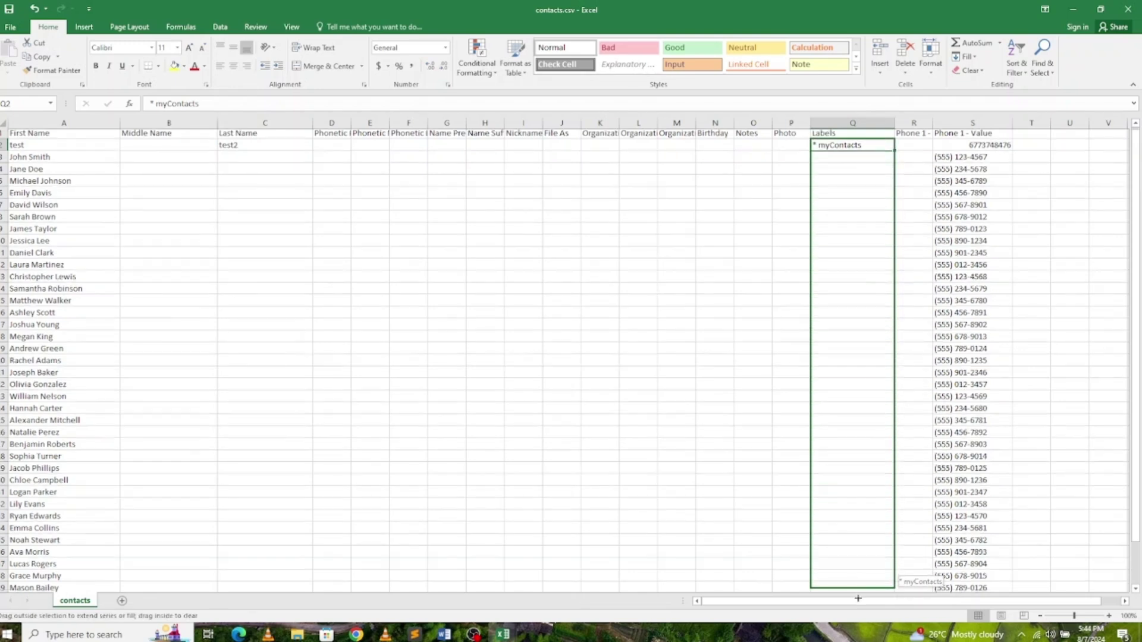
drag(858, 598, 863, 576)
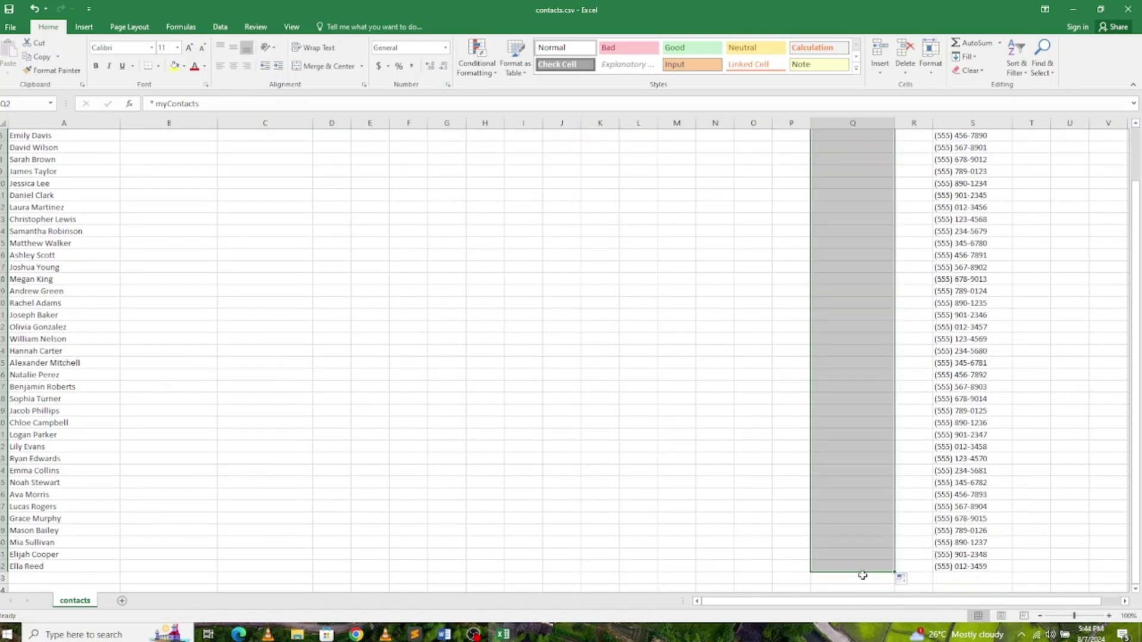
scroll(854, 527, up, 2)
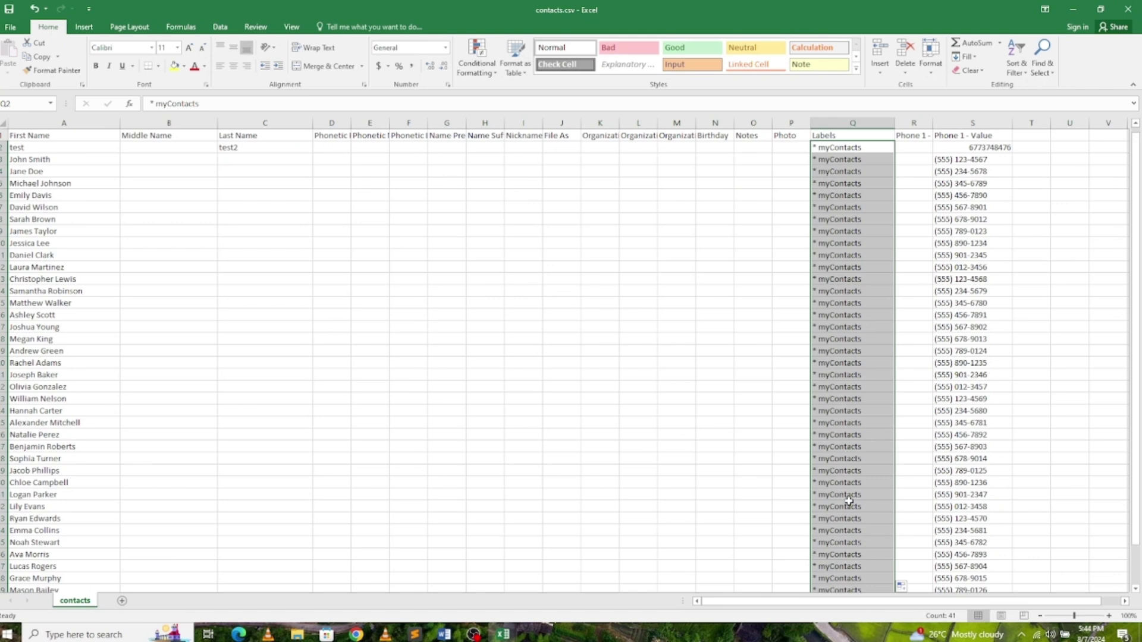
click(855, 413)
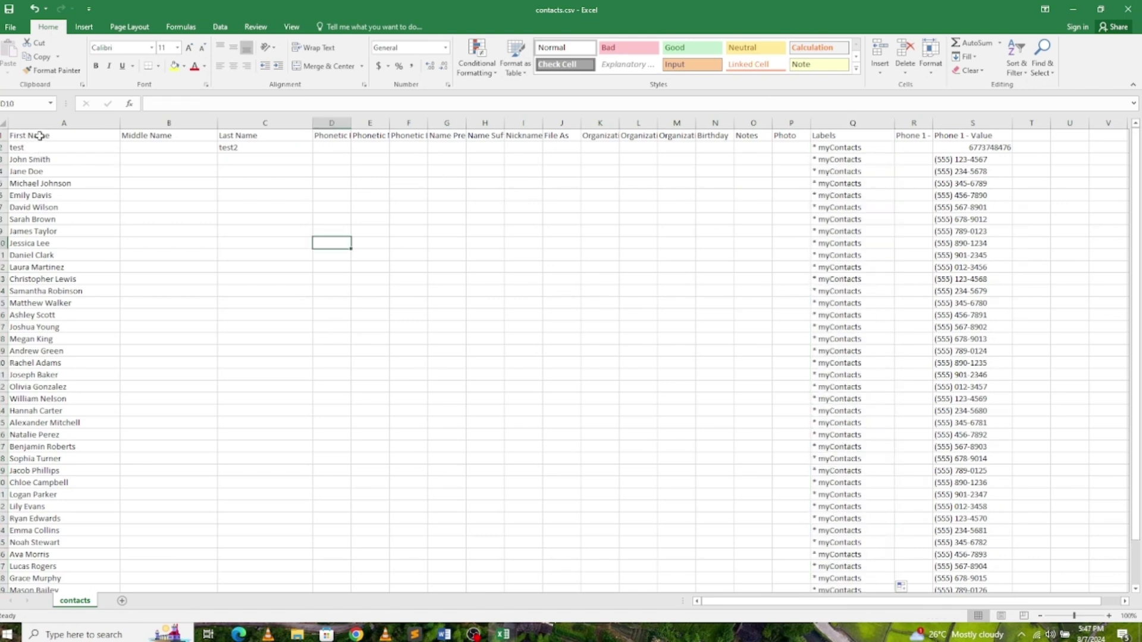
click(39, 135)
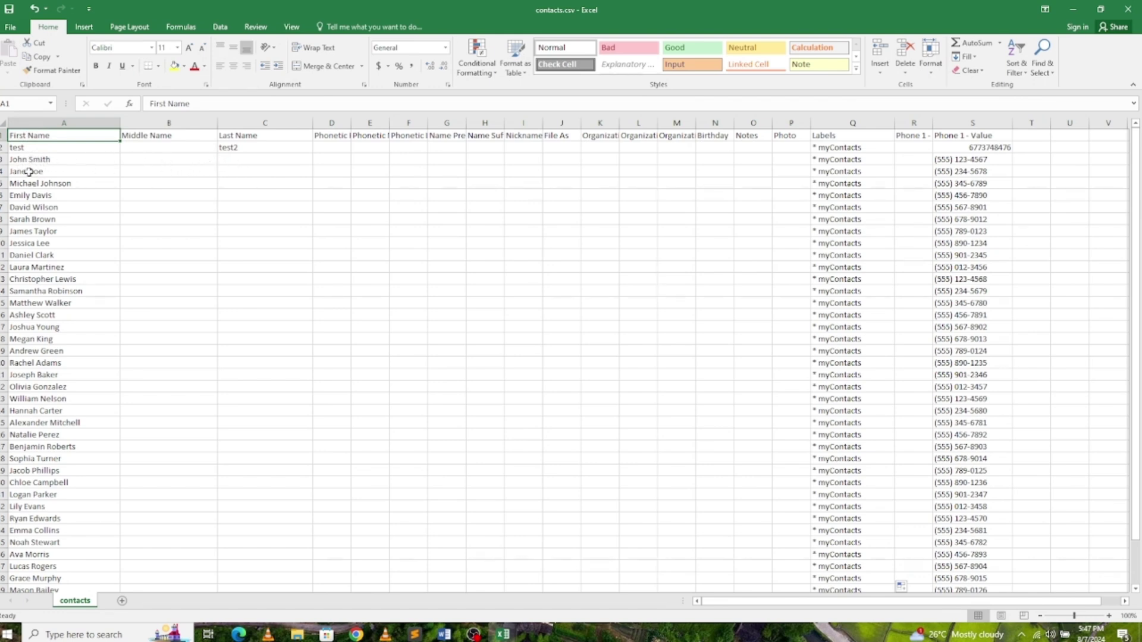
key(Down)
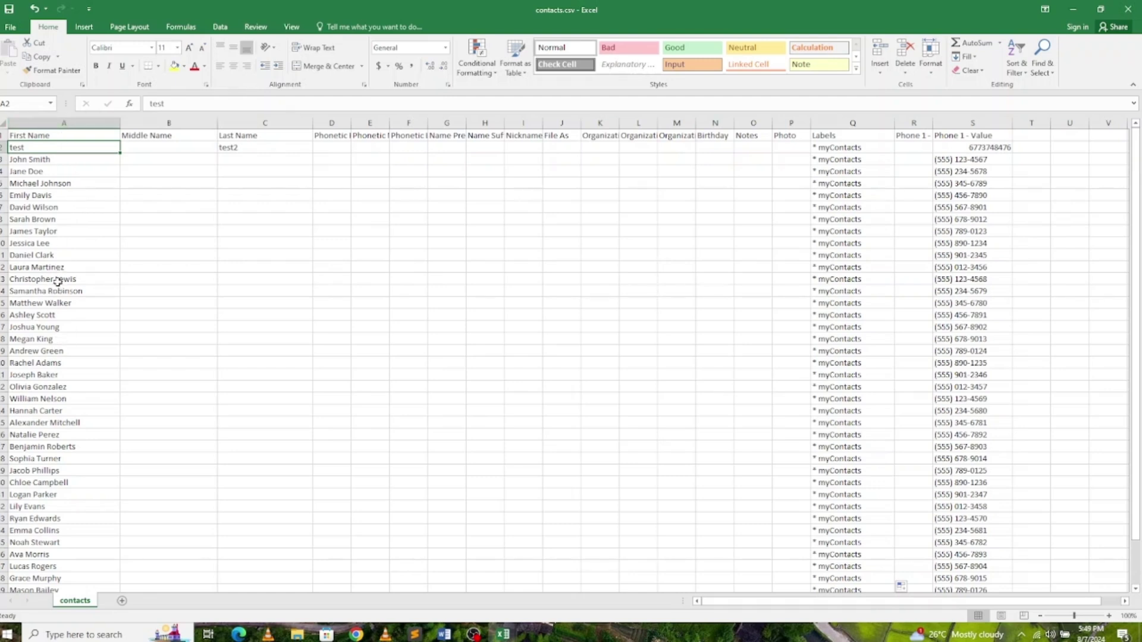
Fill 'testgroup' down the Last Name column from John Smith to the last contact.
click(240, 160)
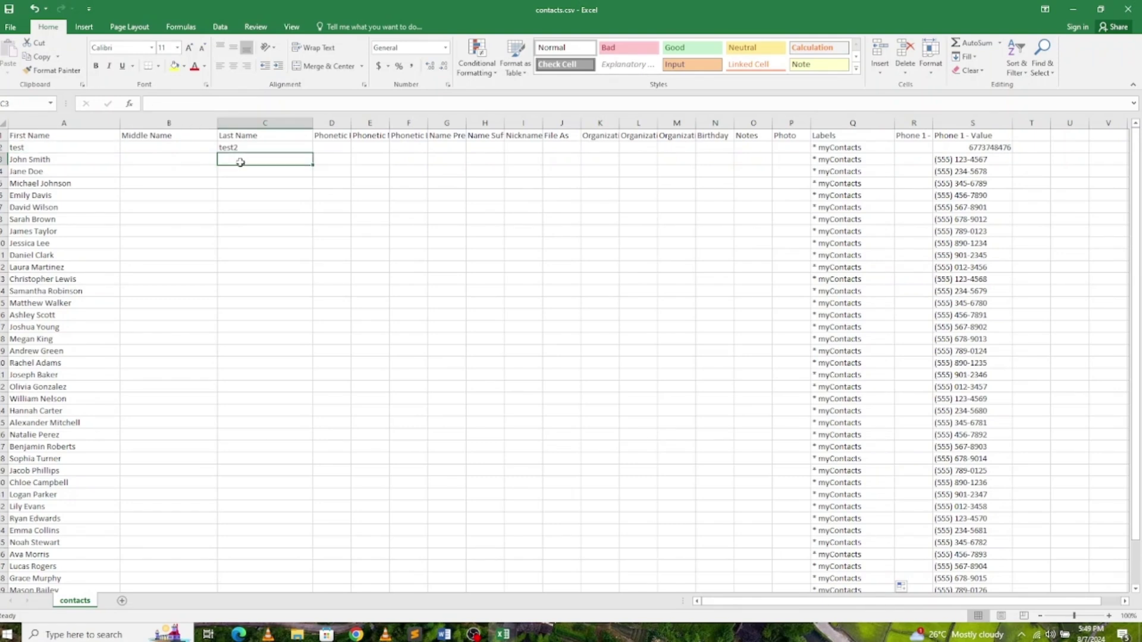
text(test2)
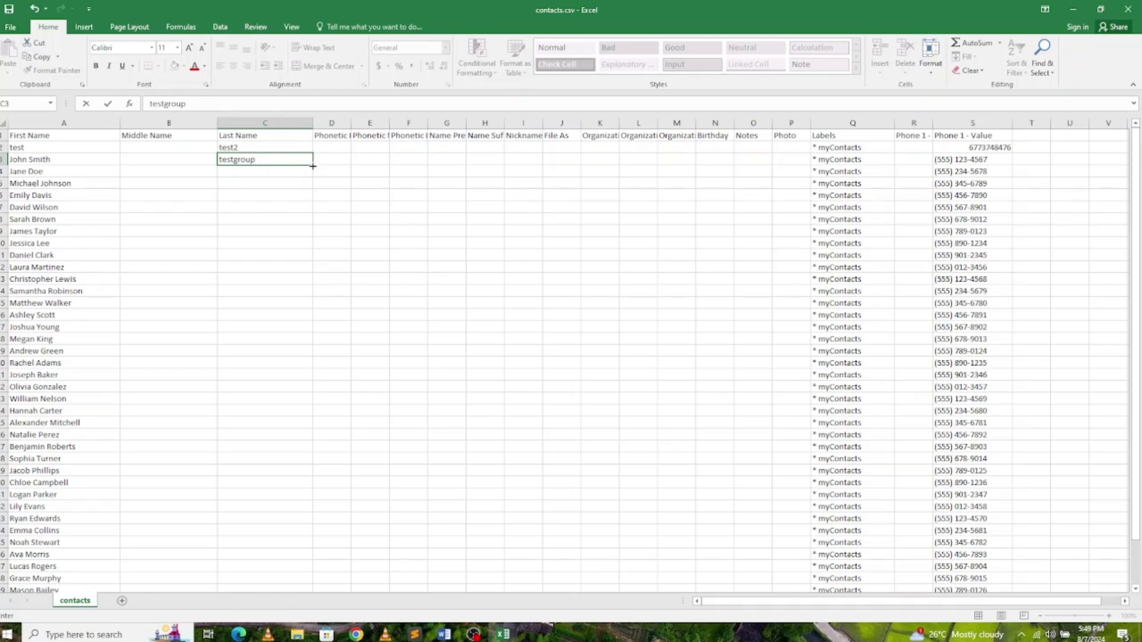
mouse_move(311, 166)
mouse_down()
mouse_move(251, 613)
mouse_move(261, 516)
mouse_up()
drag(262, 400, 260, 390)
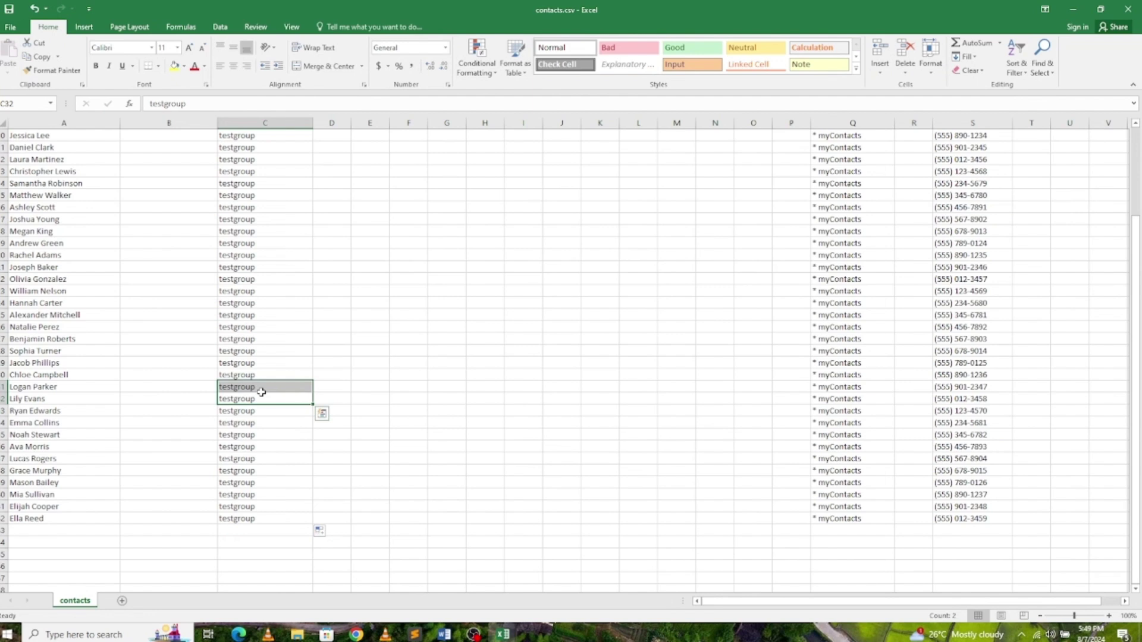
scroll(273, 360, up, 3)
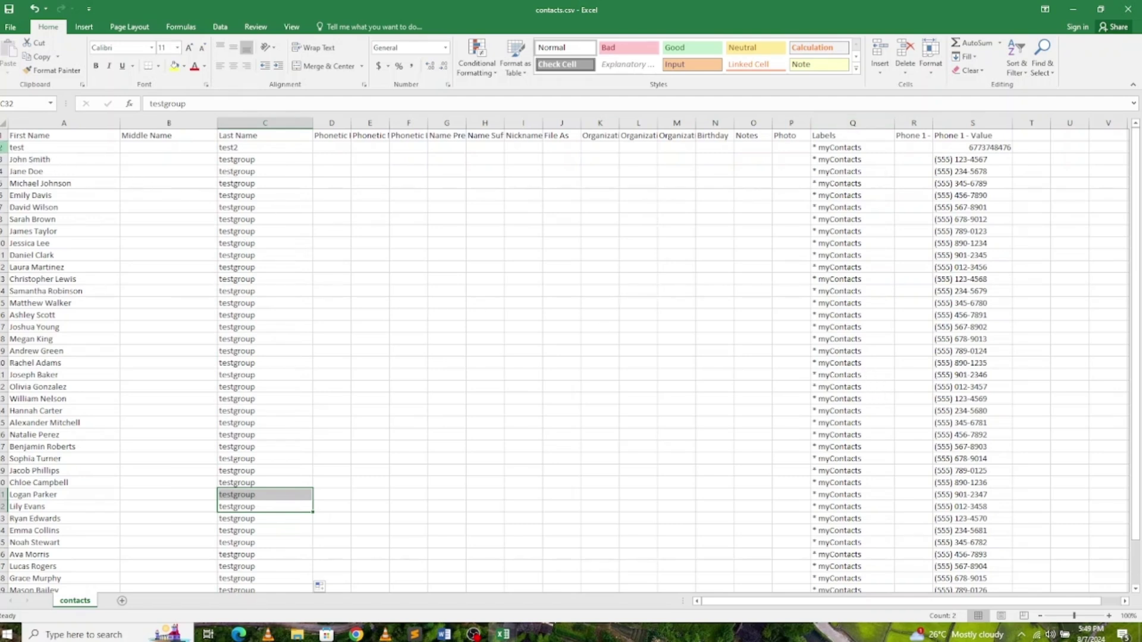
click(4, 147)
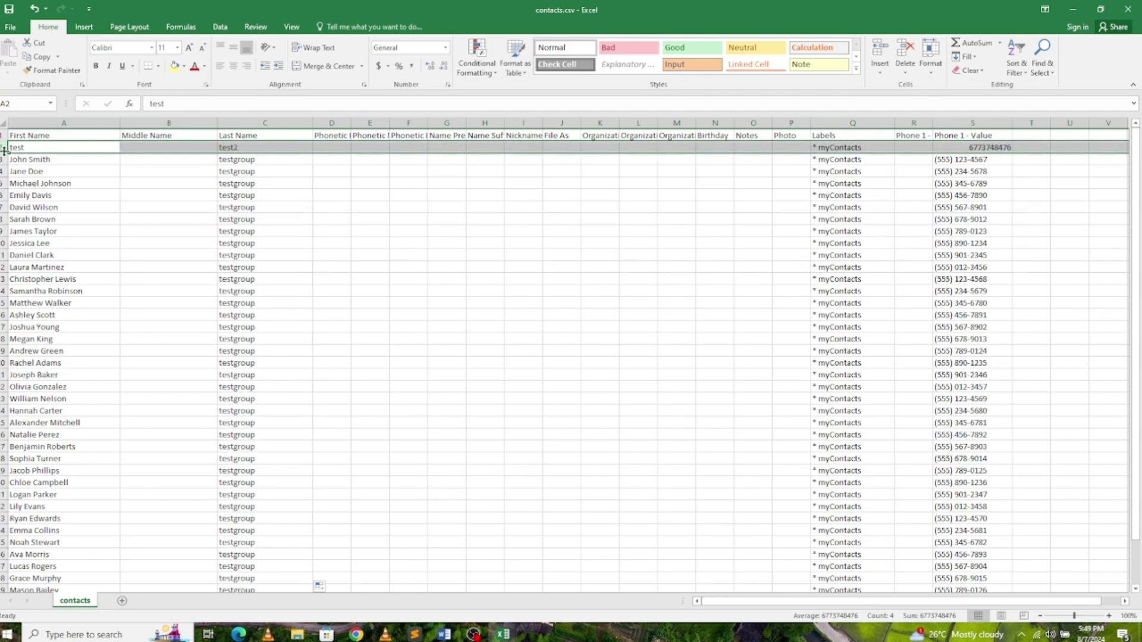
right_click(155, 149)
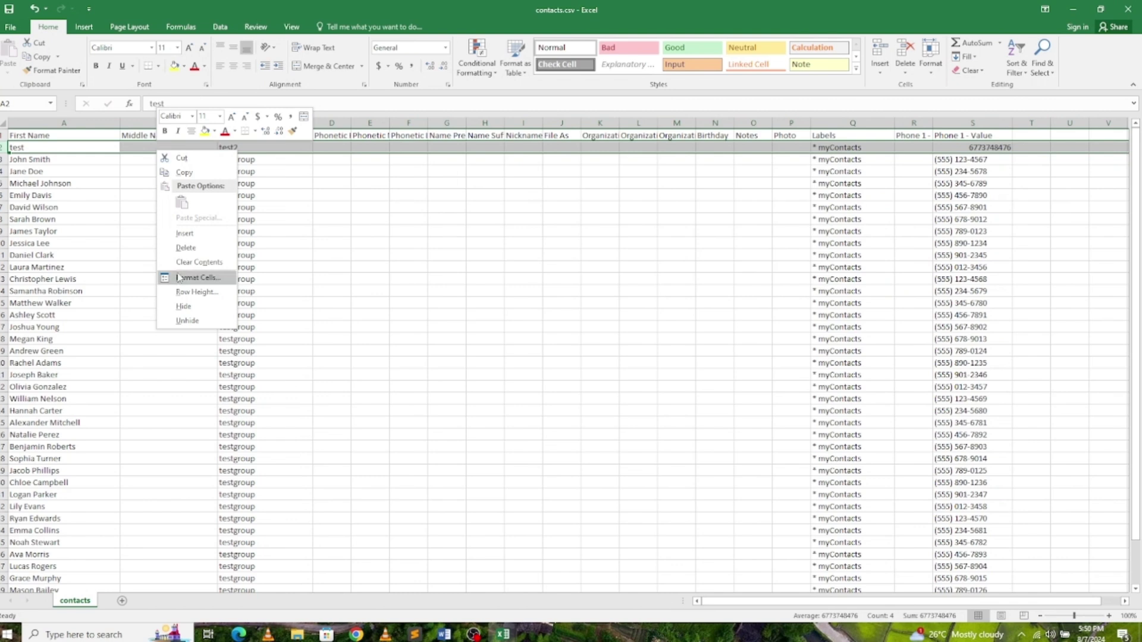
Delete the test row and save contacts.csv, keeping the CSV format.
click(186, 248)
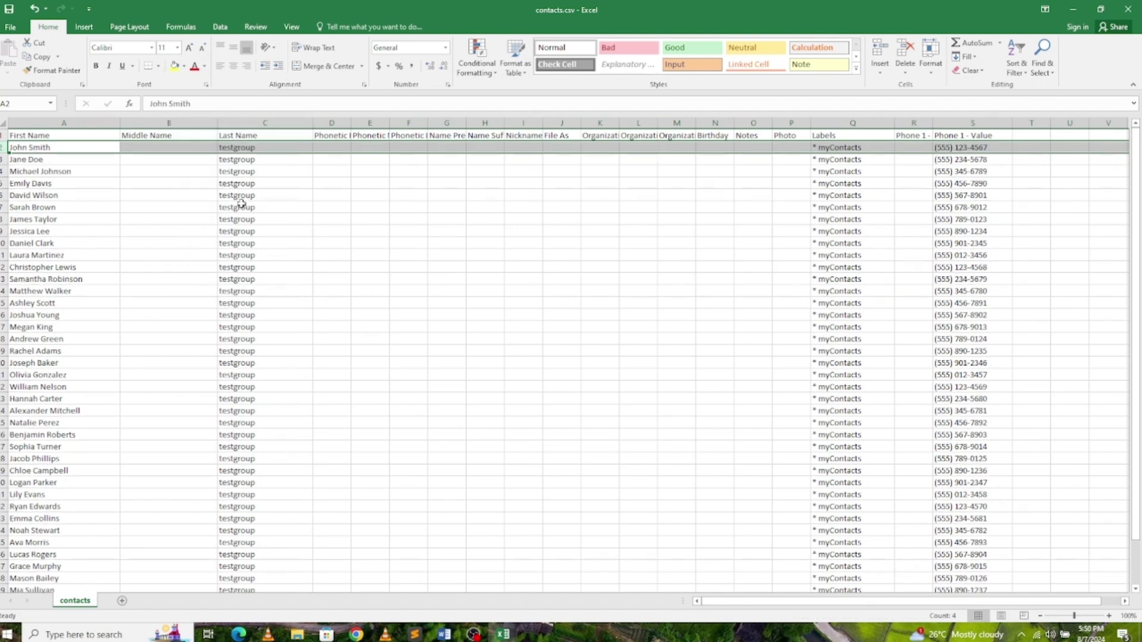
click(320, 210)
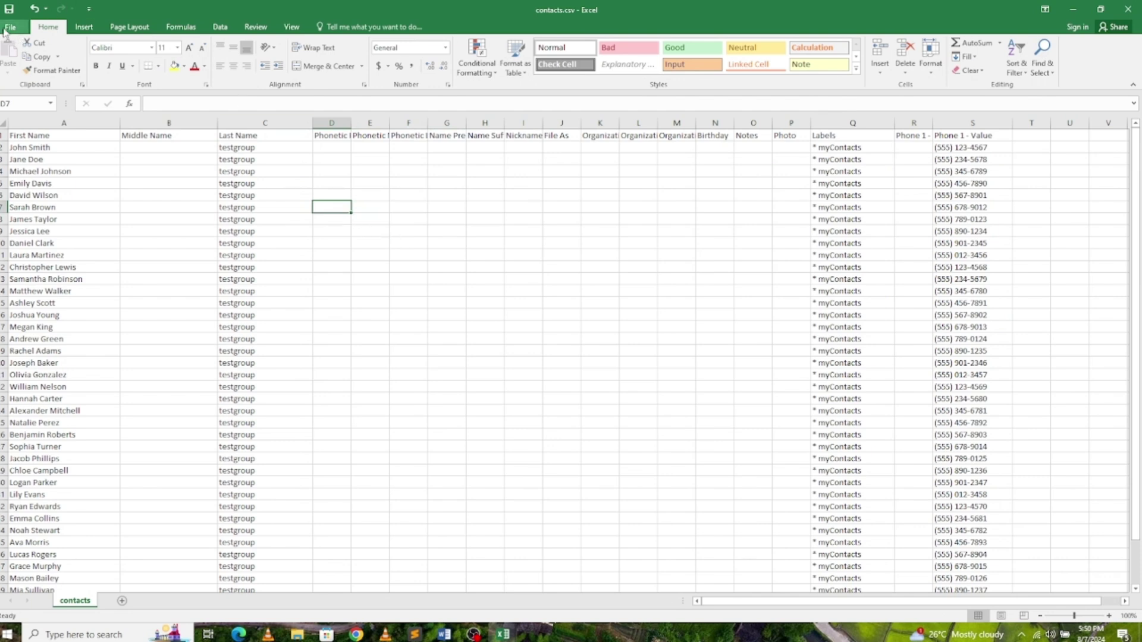
click(11, 9)
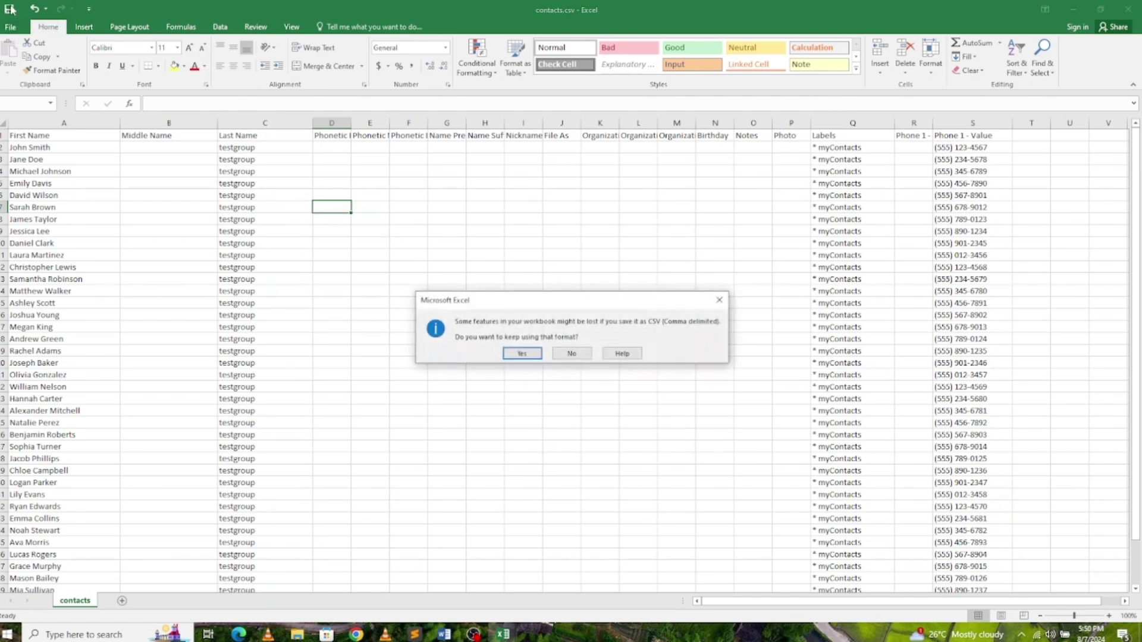
click(522, 354)
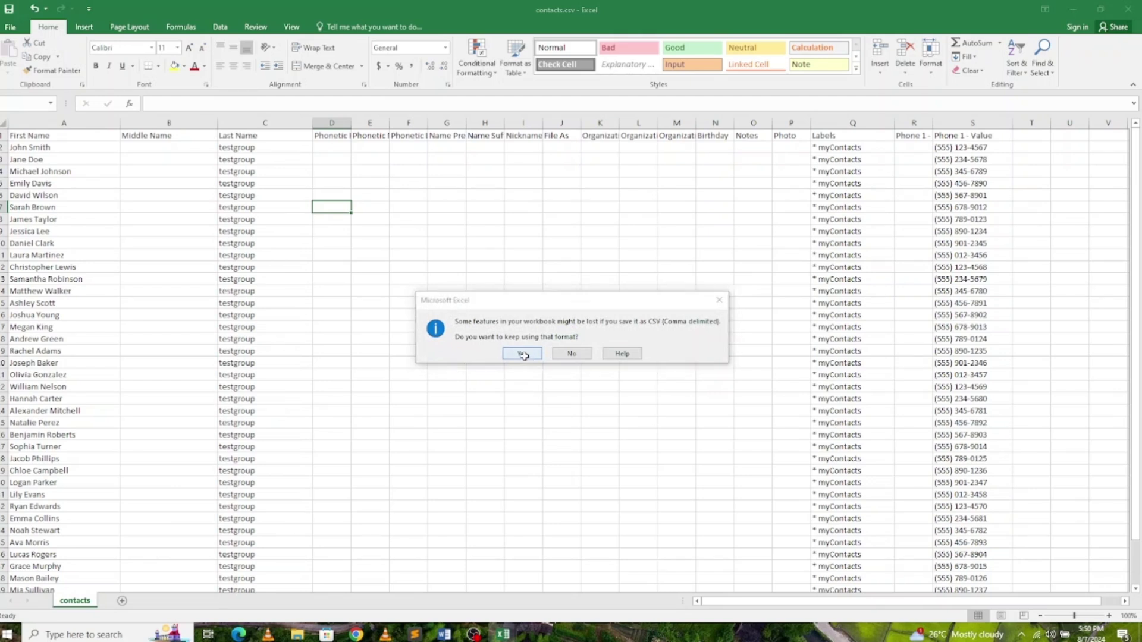
Close contacts.csv, saving again as CSV, and minimise Excel.
click(1128, 9)
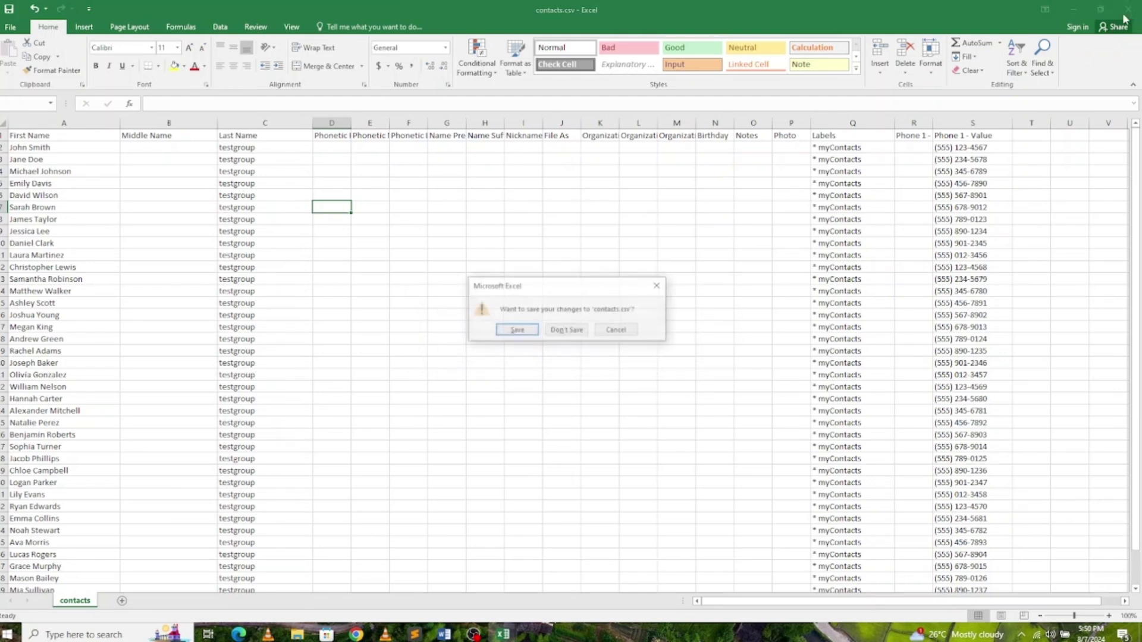
click(518, 332)
click(523, 354)
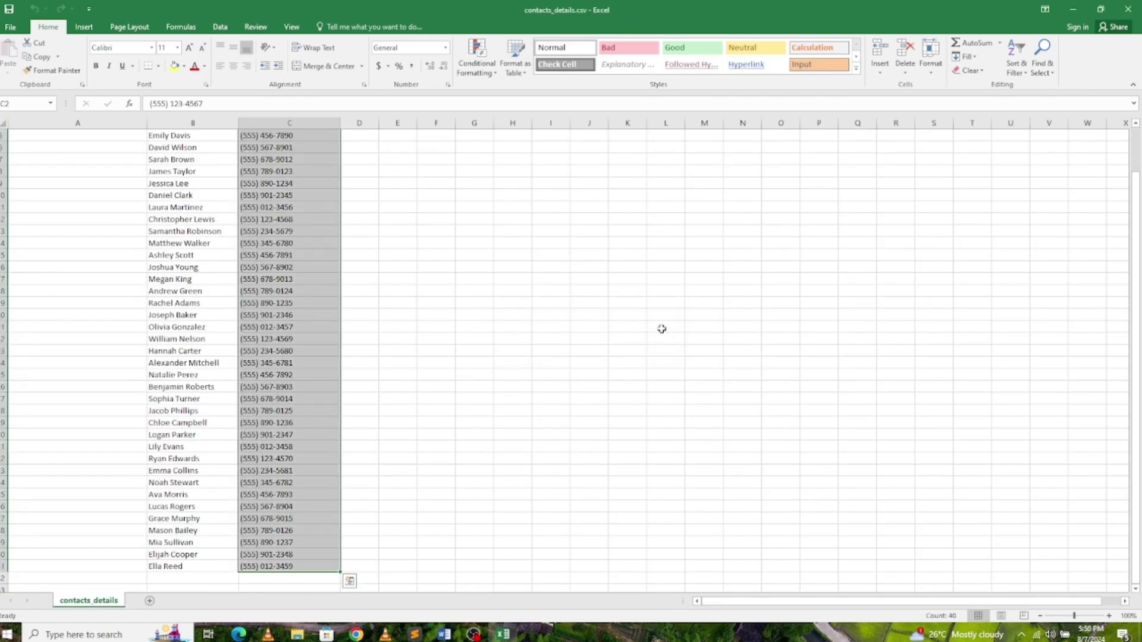
click(1070, 8)
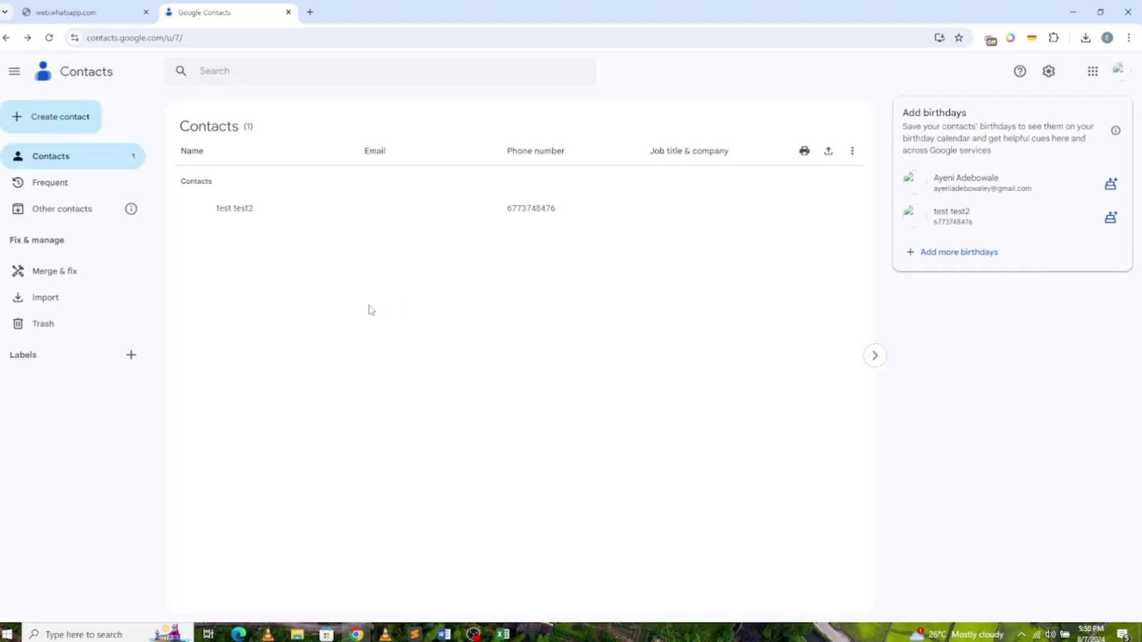
Import Downloads\contacts.csv, adding the 40 edited testgroup contacts under 'Imported on 8/7'.
click(46, 302)
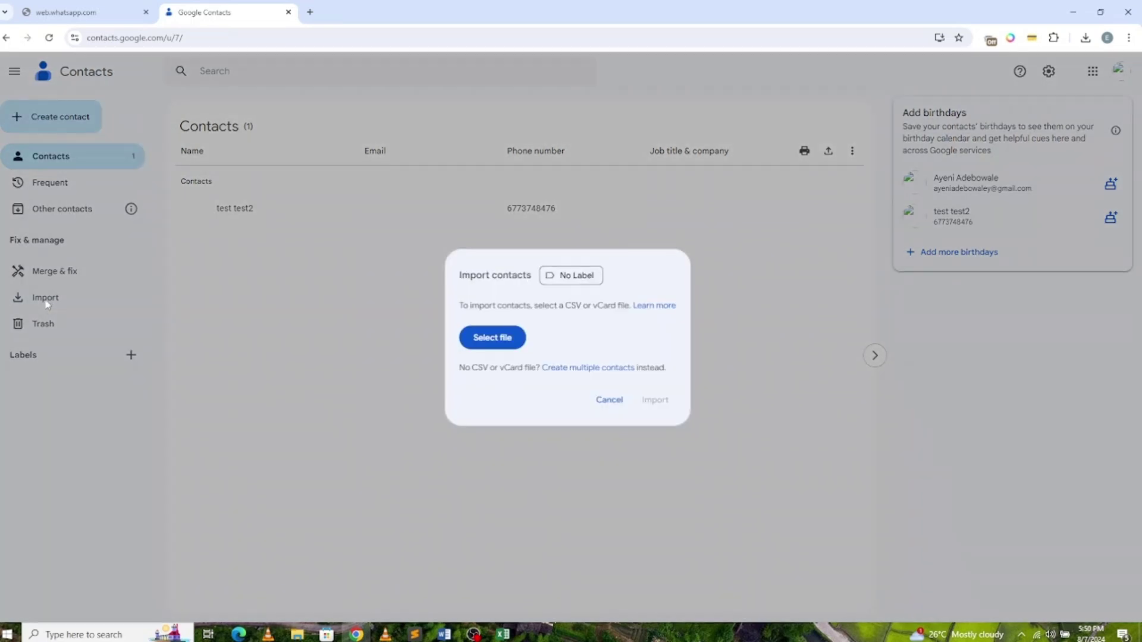
click(508, 340)
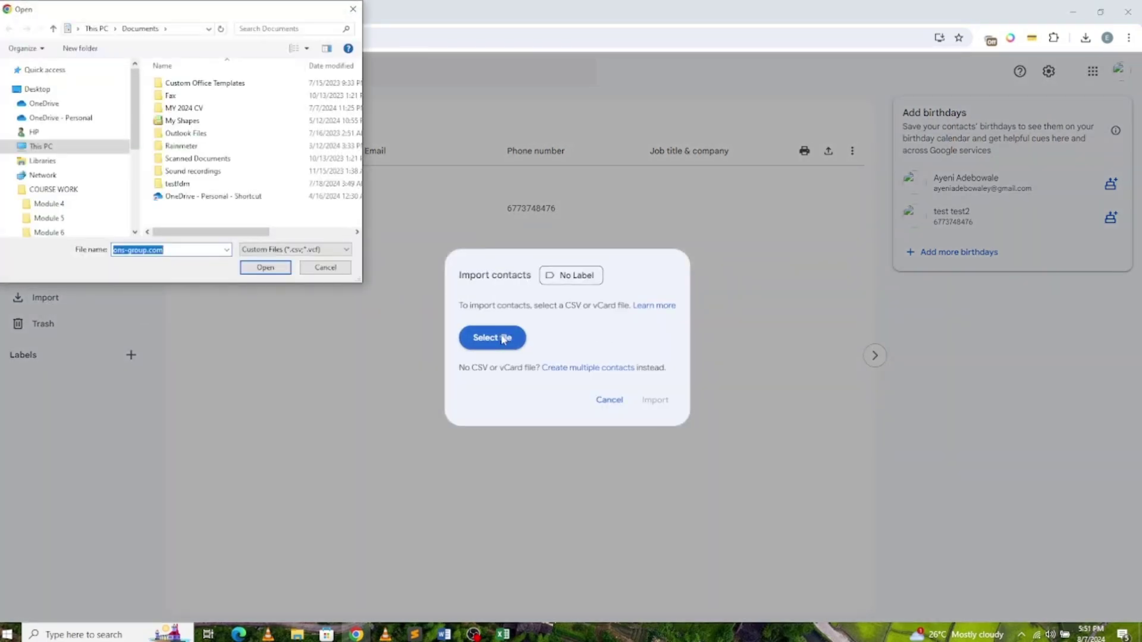
click(12, 146)
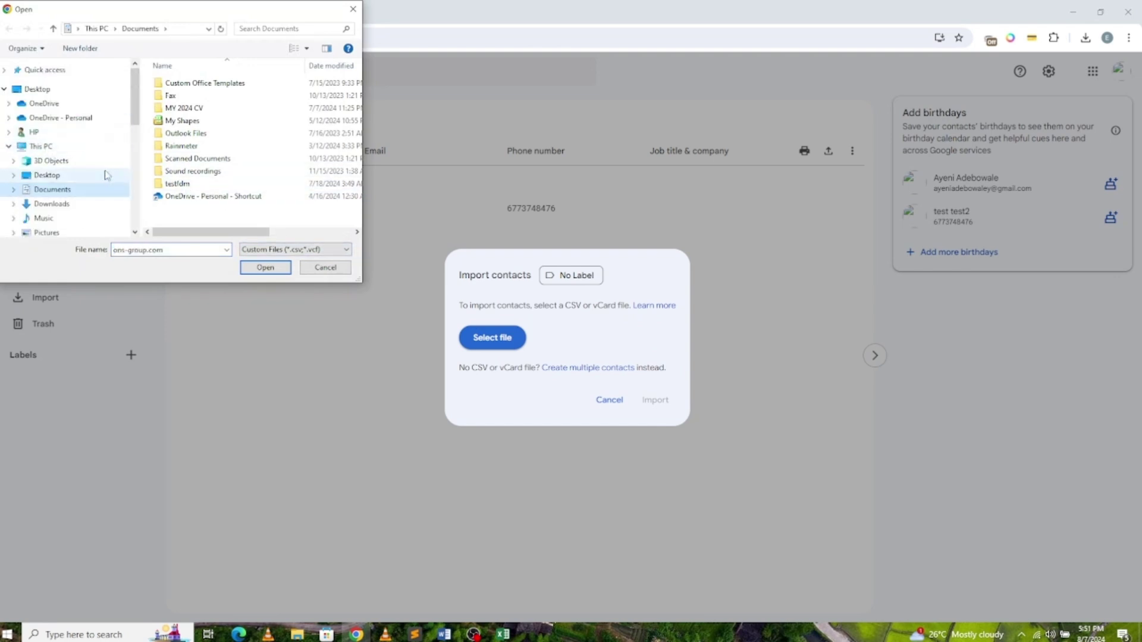
click(70, 205)
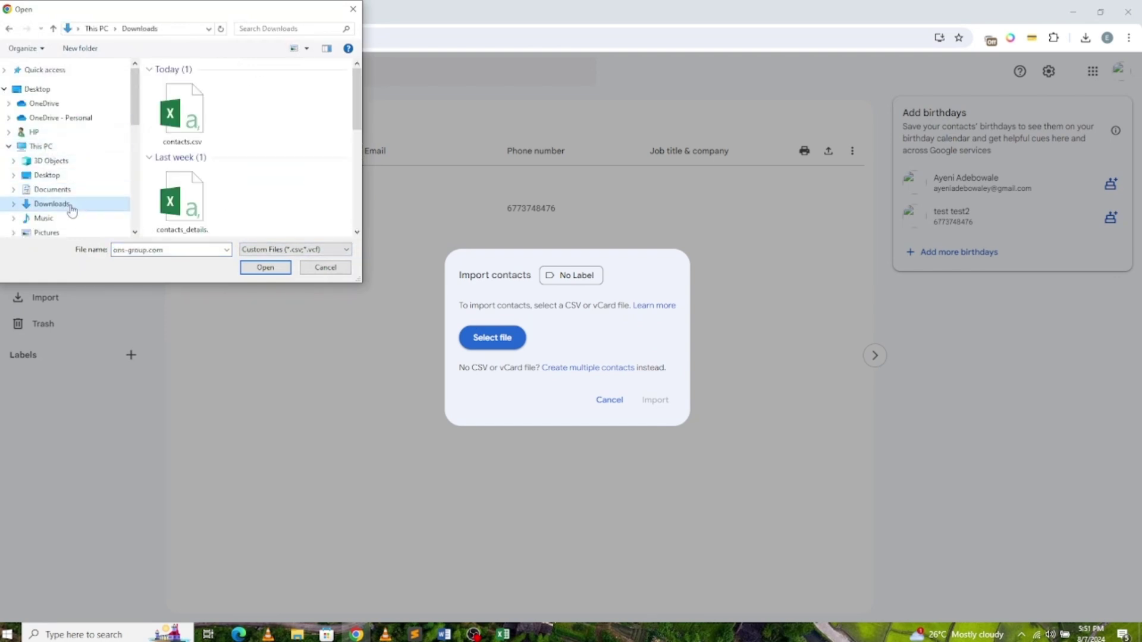
click(191, 116)
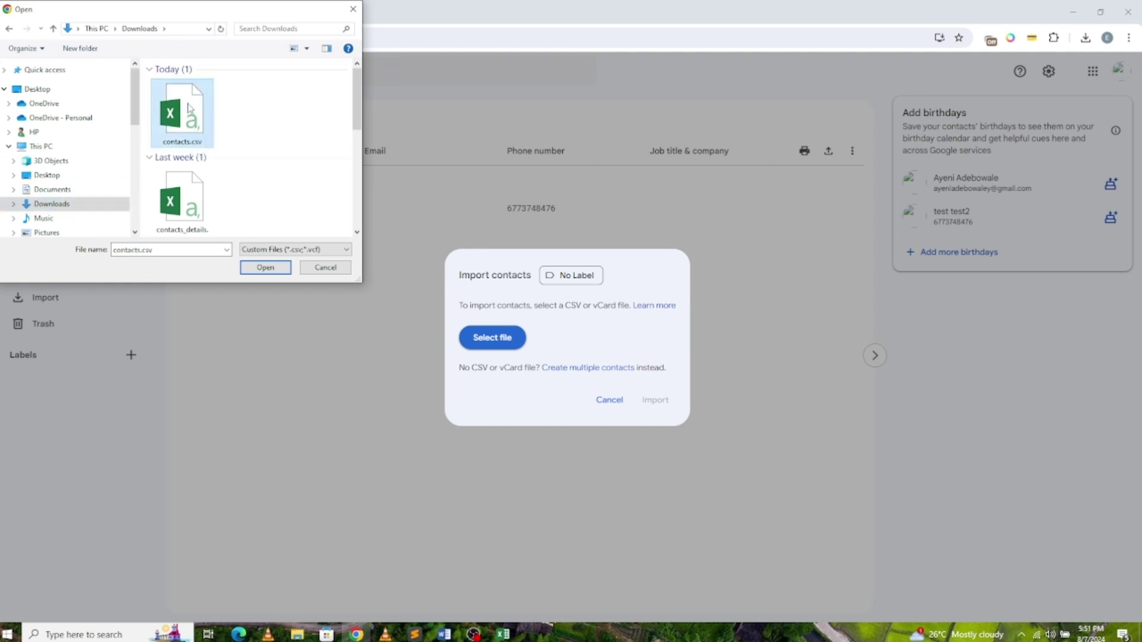
click(266, 268)
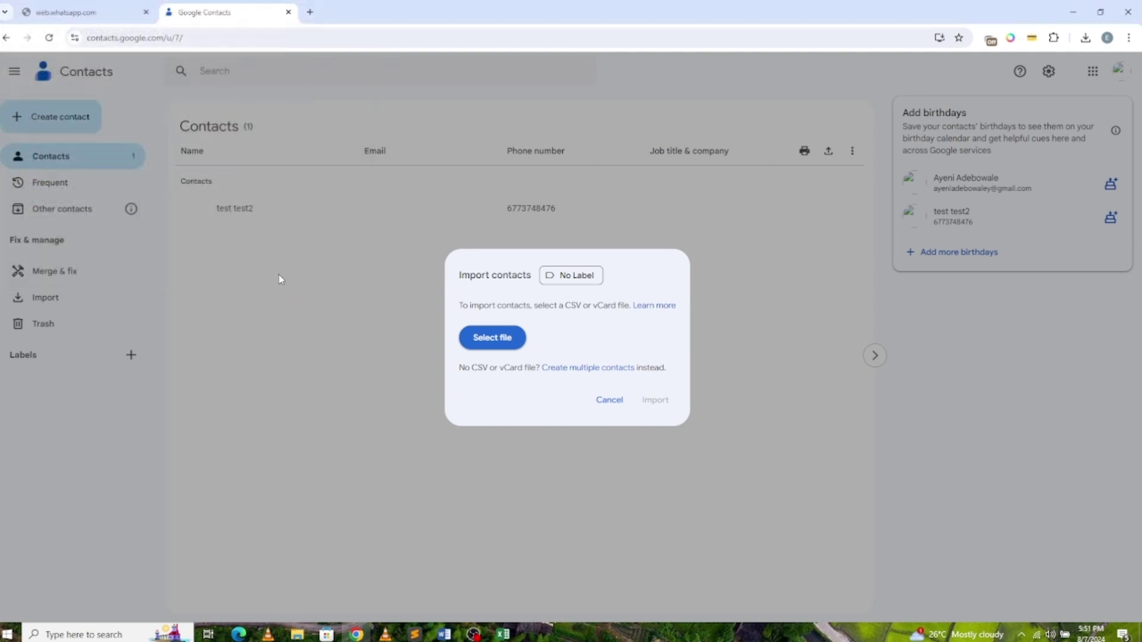
click(658, 401)
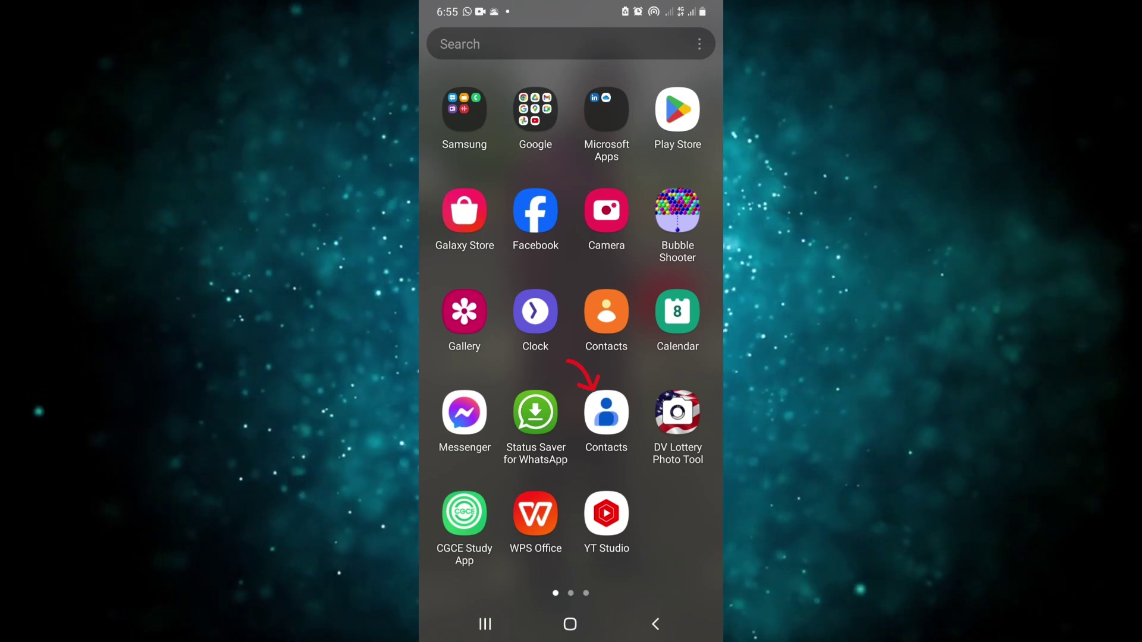
Launch the phone's Contacts app to view the synced testgroup contacts.
click(606, 412)
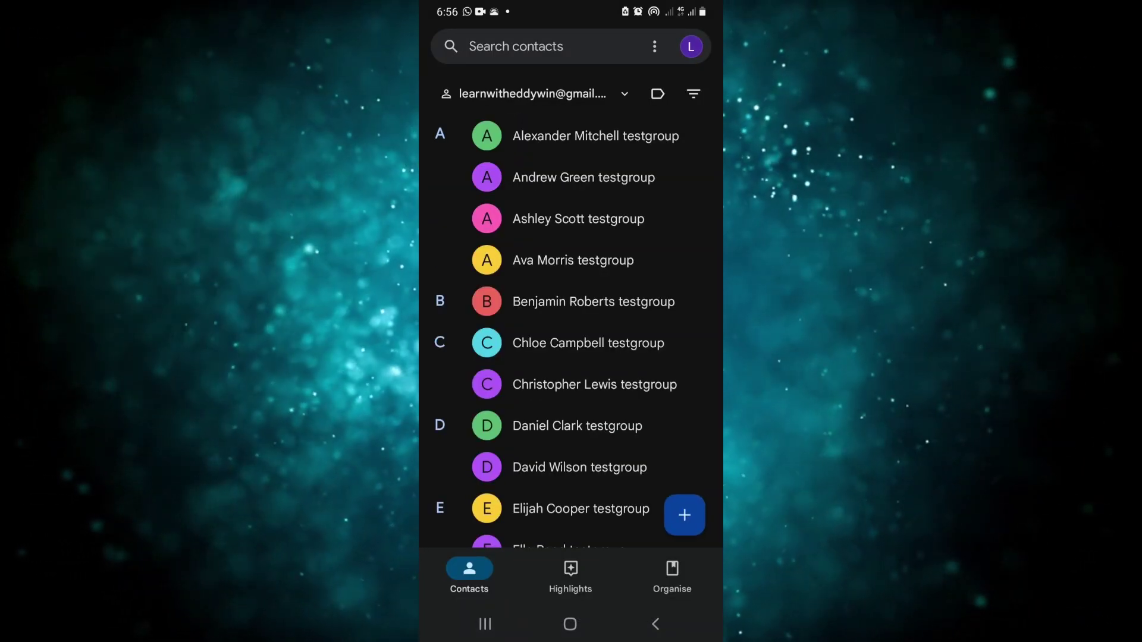
scroll(571, 335, down, 1)
scroll(572, 334, down, 3)
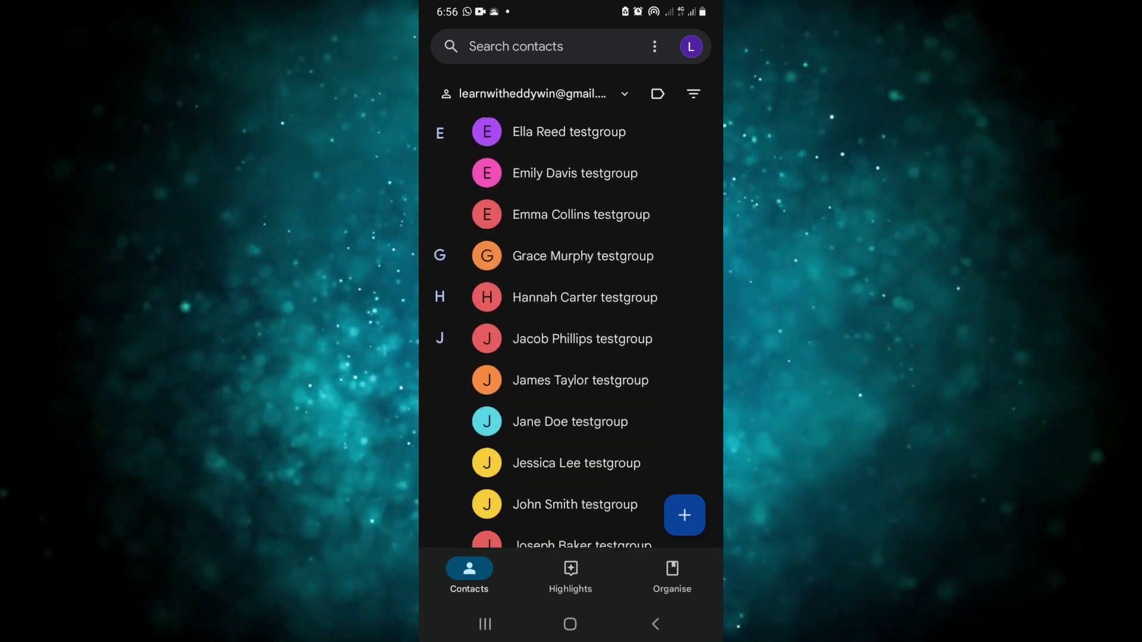
scroll(571, 335, down, 3)
scroll(571, 335, down, 3)
scroll(572, 335, down, 3)
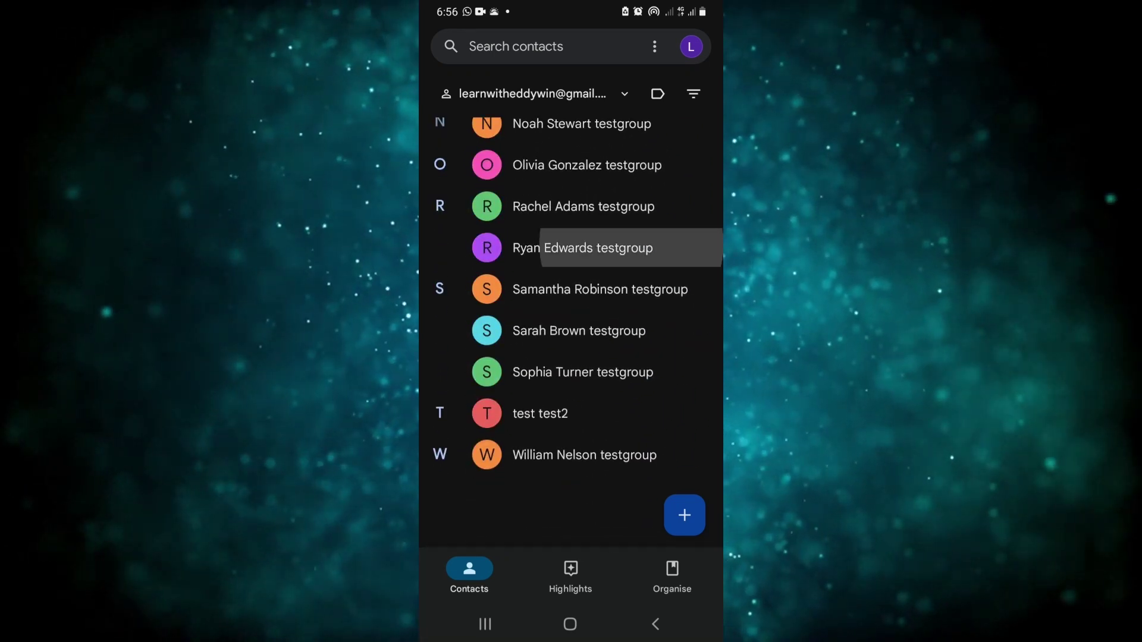
scroll(571, 335, up, 5)
scroll(571, 334, up, 5)
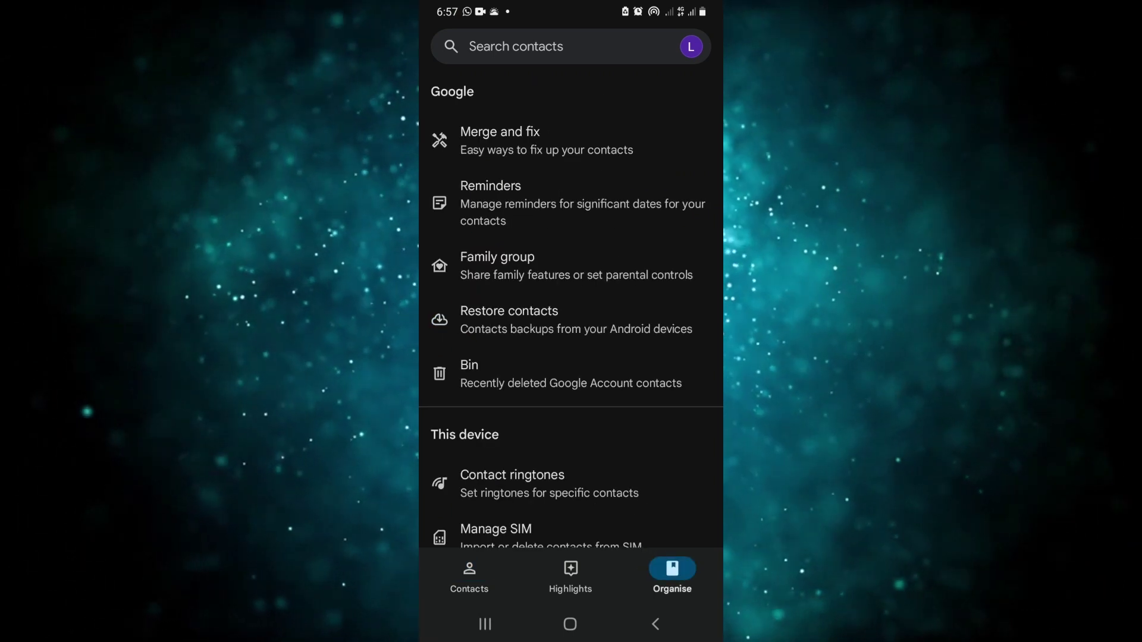
scroll(571, 313, down, 3)
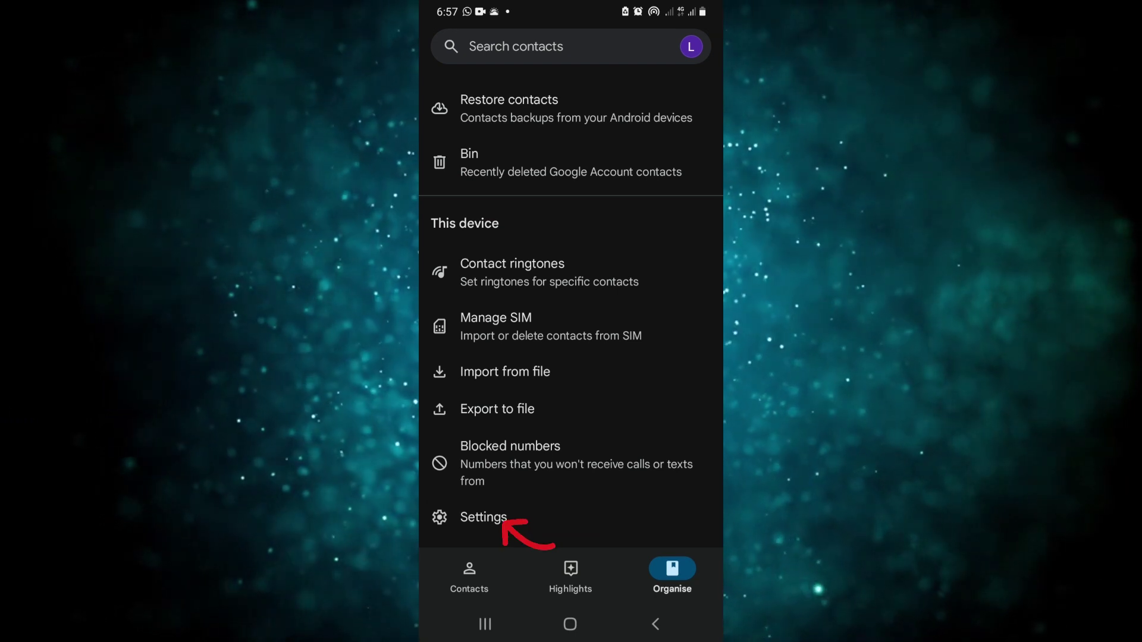
In Settings > Accounts, toggle Contacts sync off and on for the Google account.
click(482, 517)
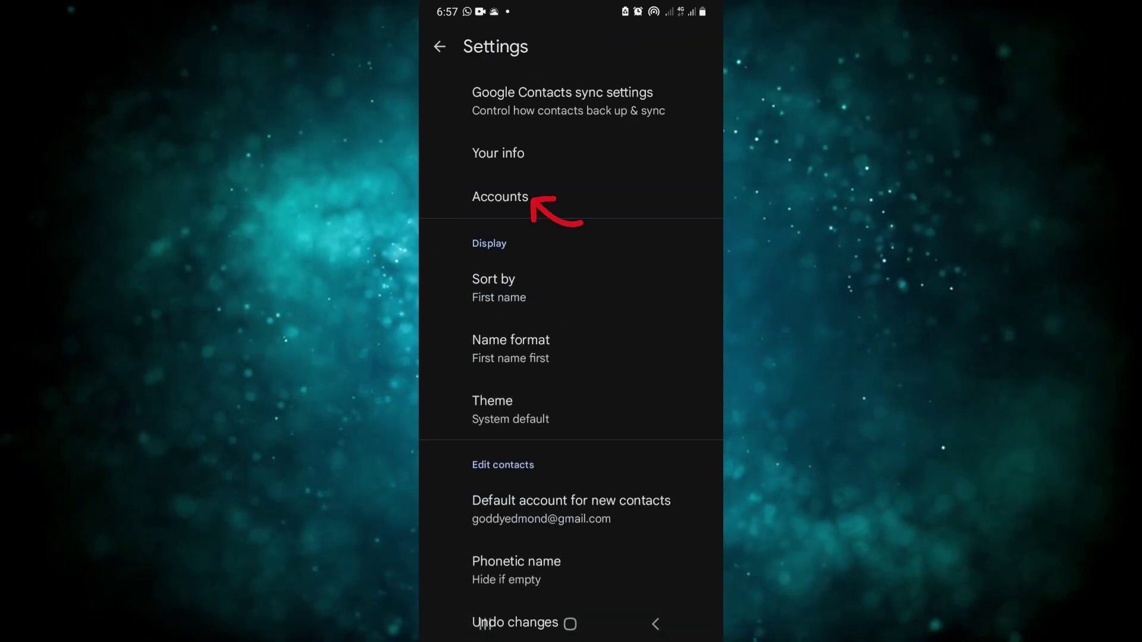
click(500, 197)
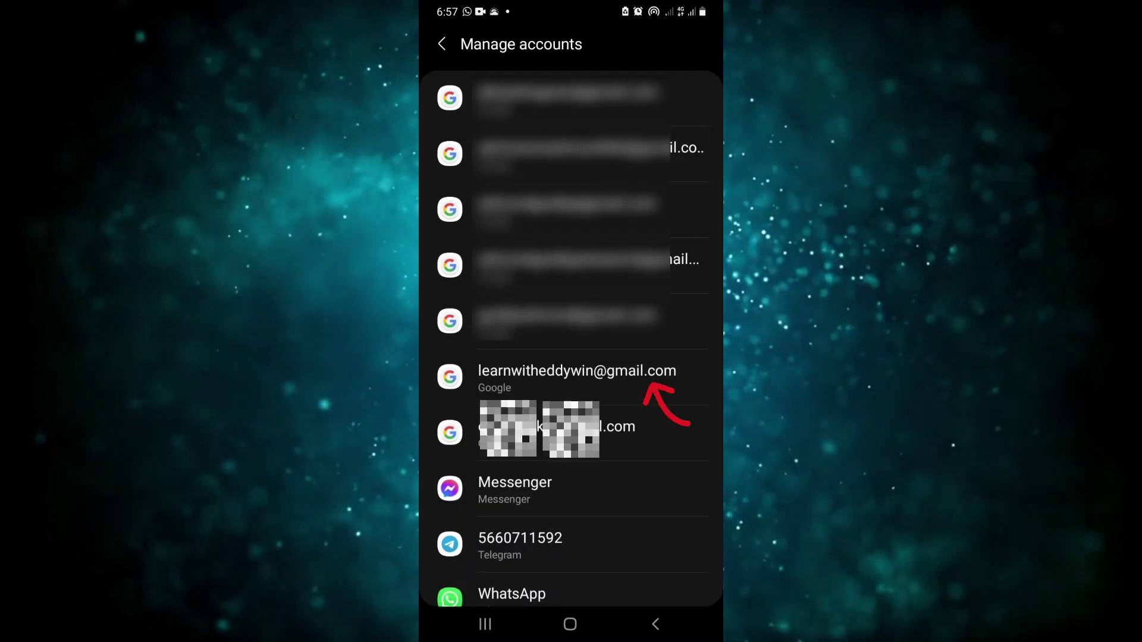
click(577, 378)
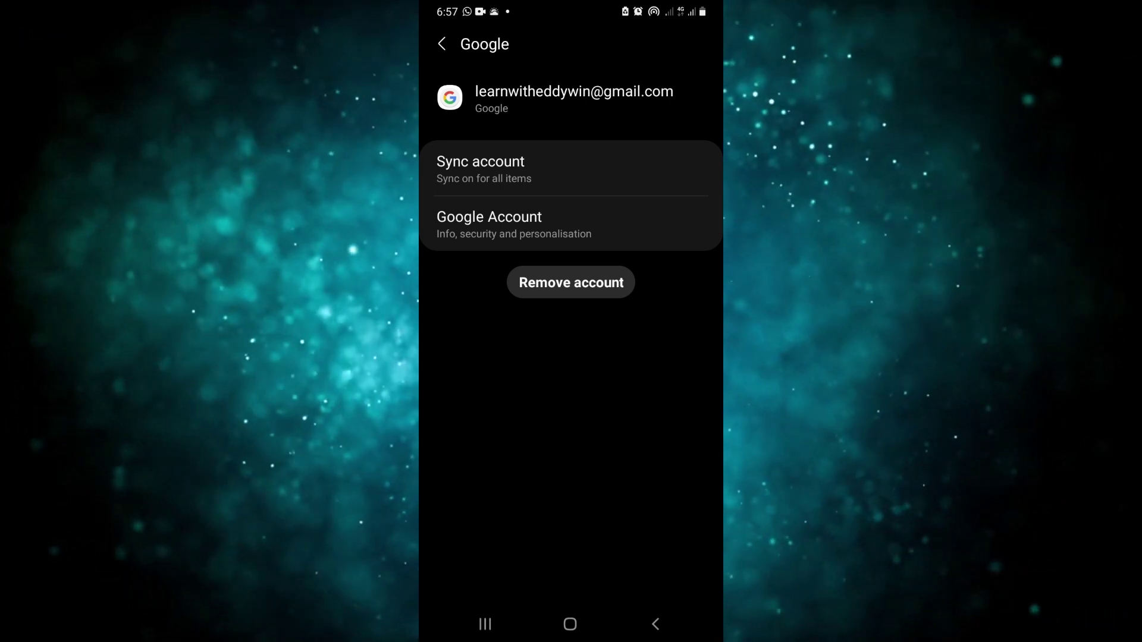
click(536, 169)
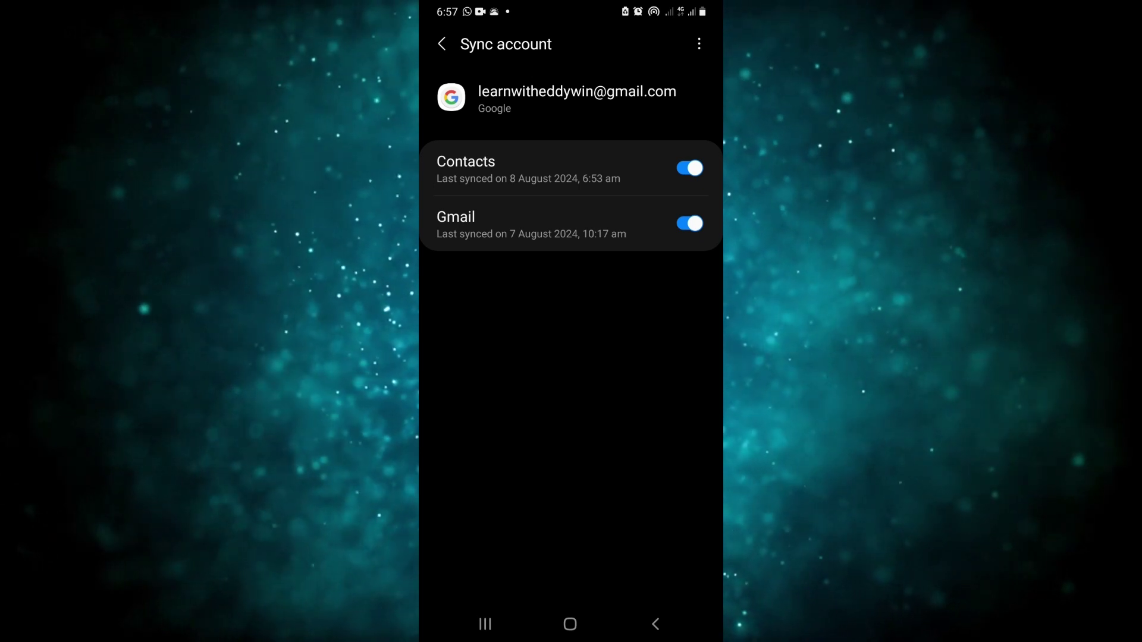
click(689, 168)
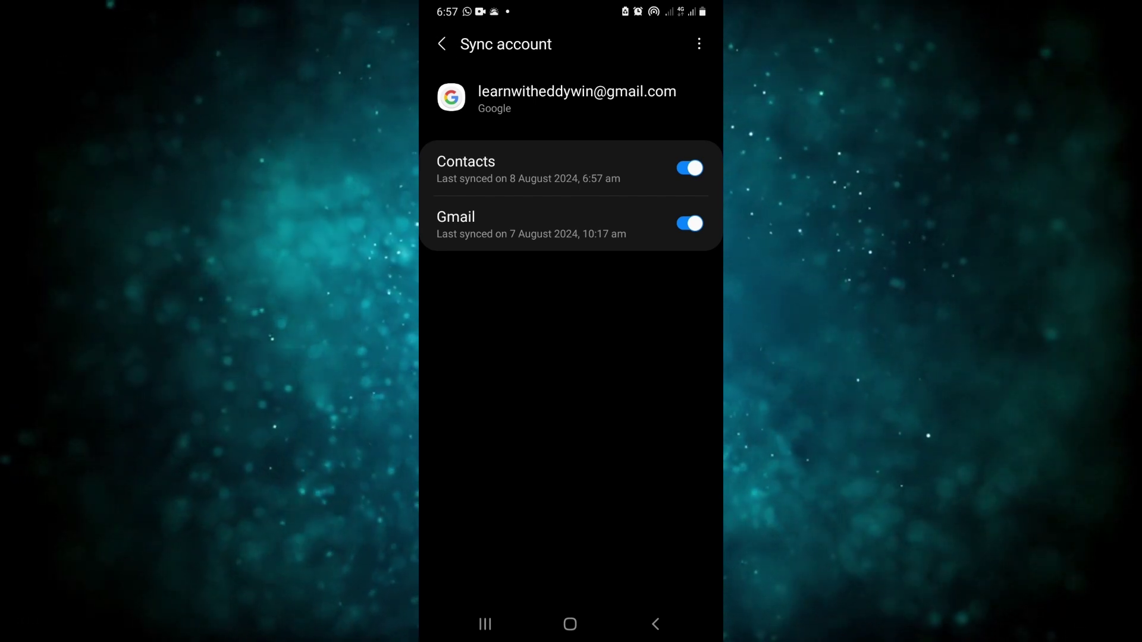
click(441, 44)
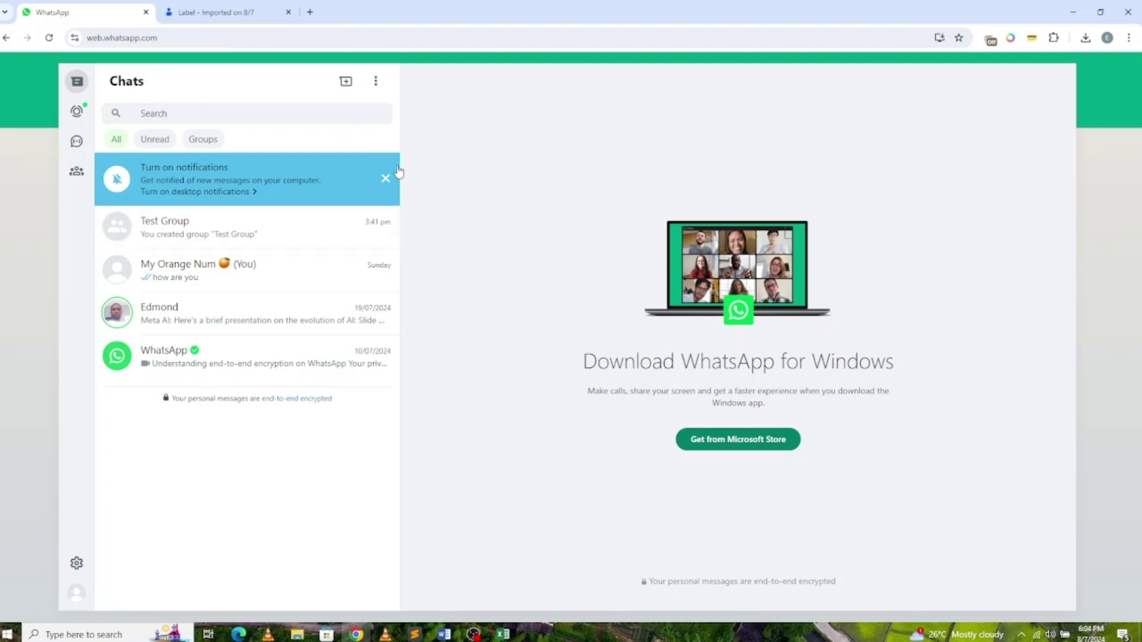
Close the 'Turn on notifications' banner, then open the Test Group chat from the list.
click(385, 179)
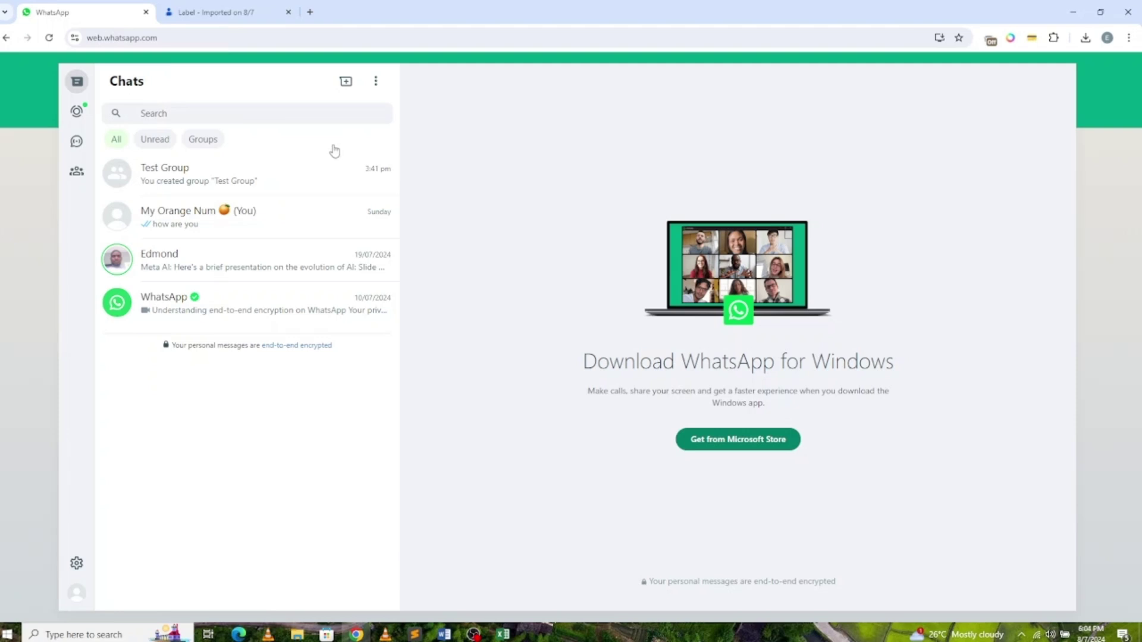
mouse_move(192, 174)
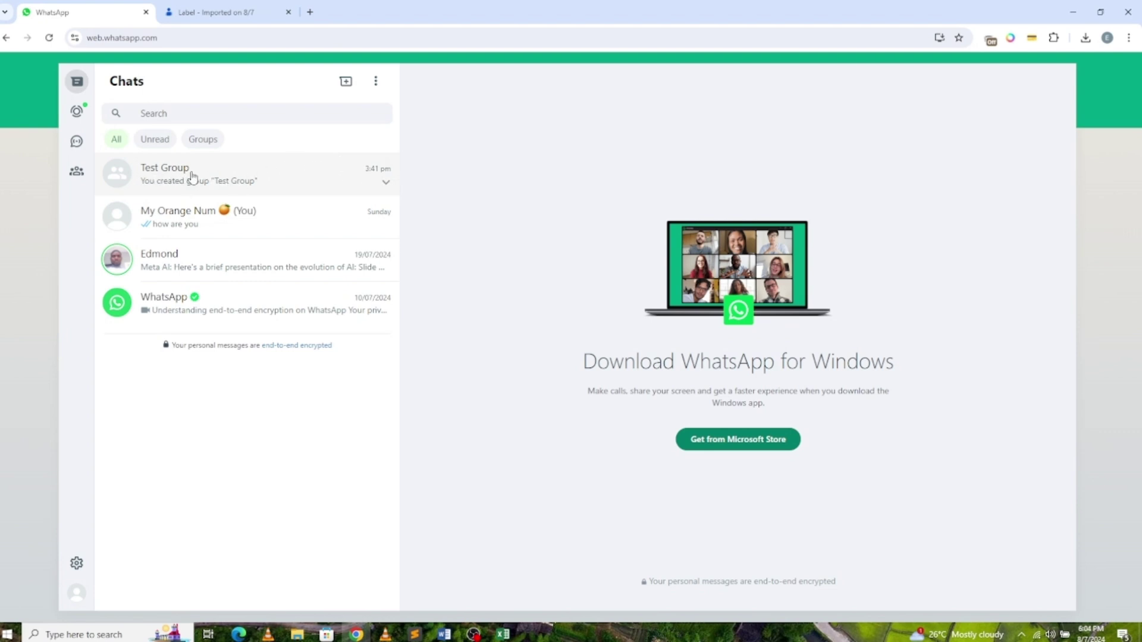
click(167, 176)
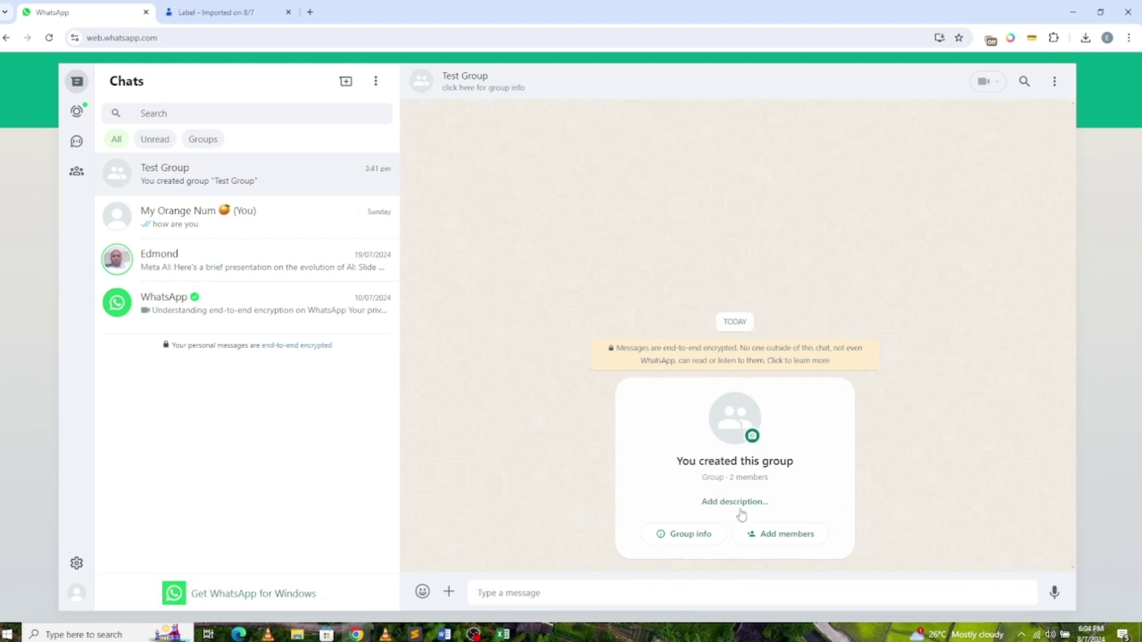
Open the Add members list from Test Group's group card.
click(790, 534)
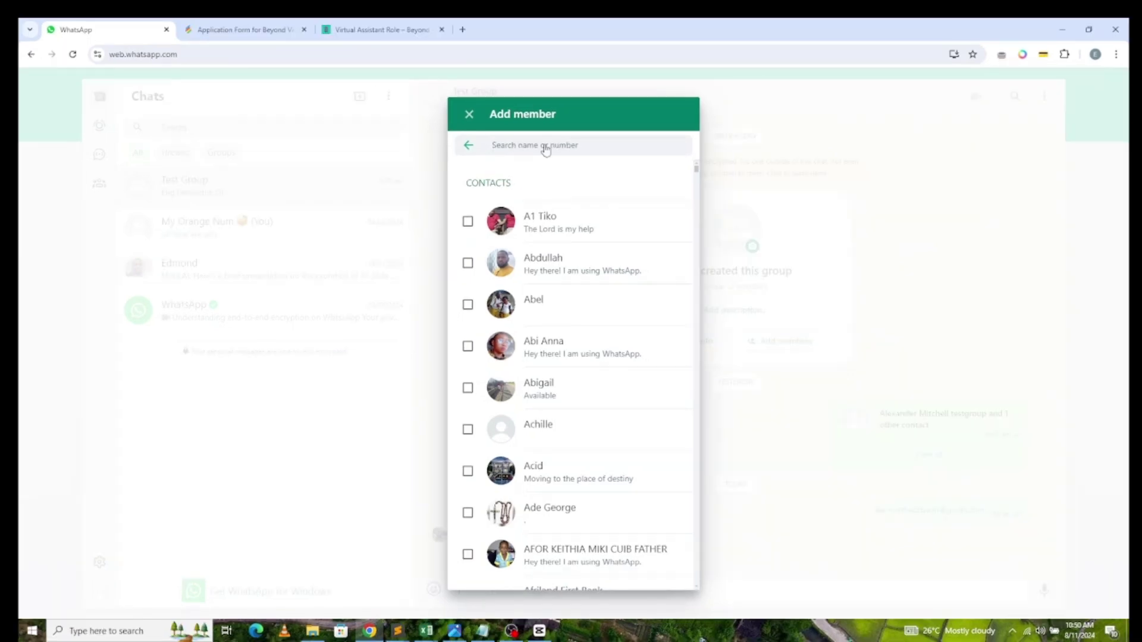
text(testgroup)
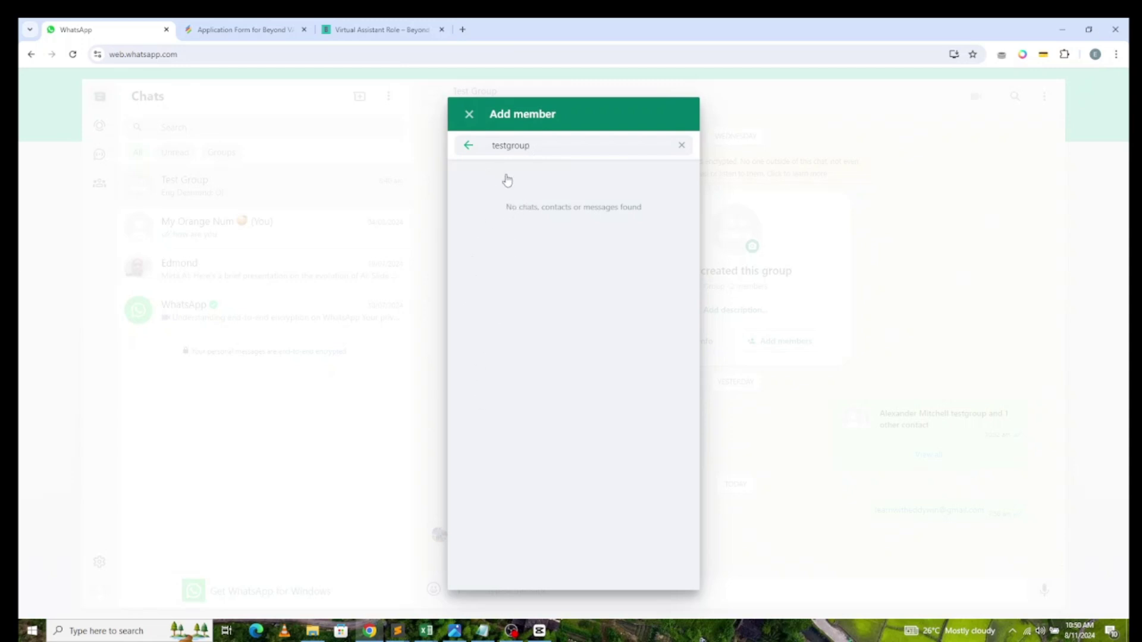
click(683, 148)
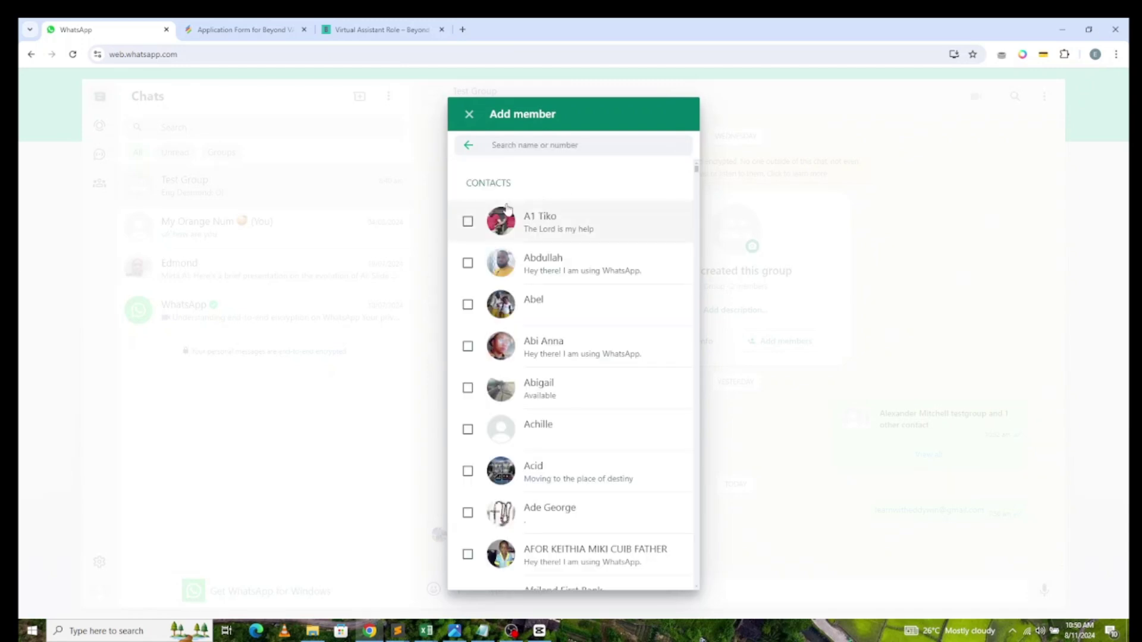